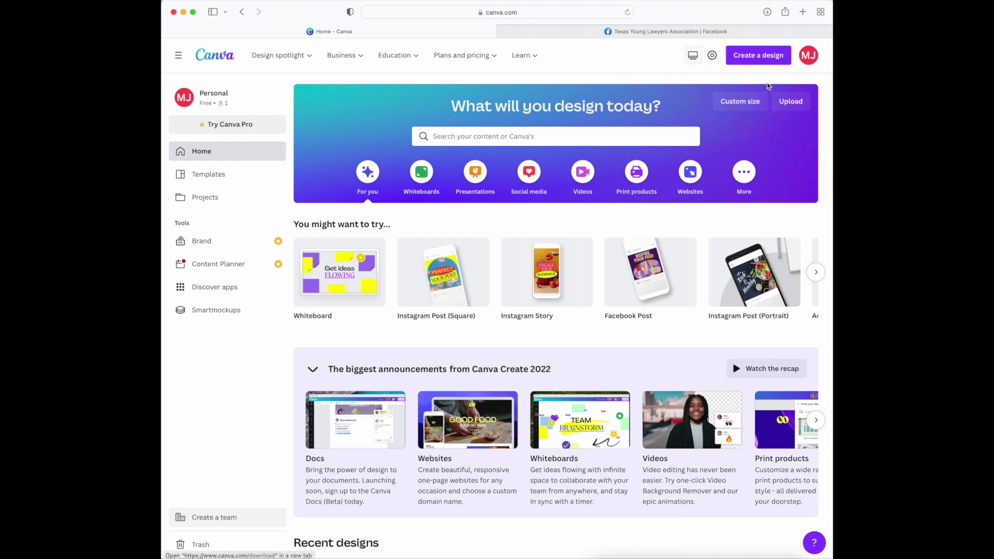
left_click(756, 58)
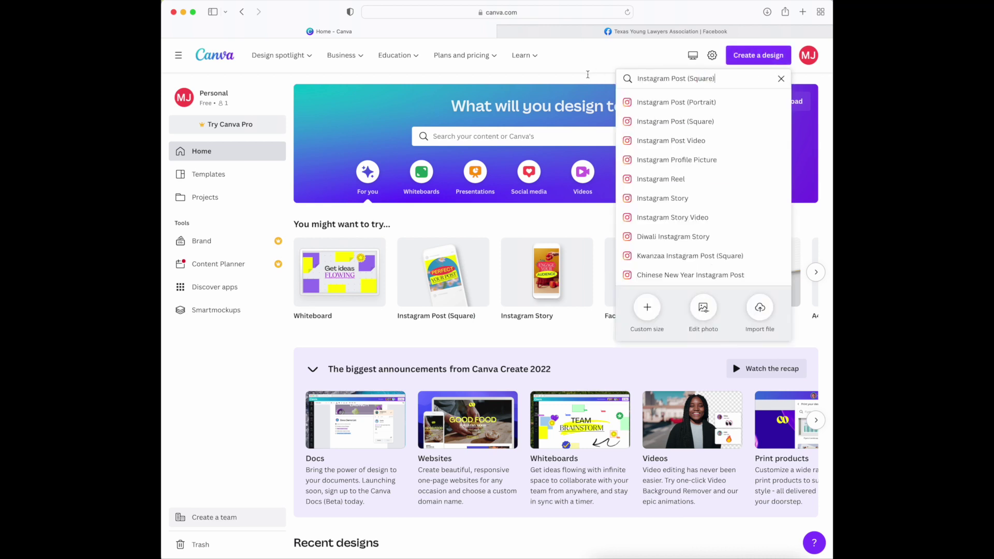
key("super+a")
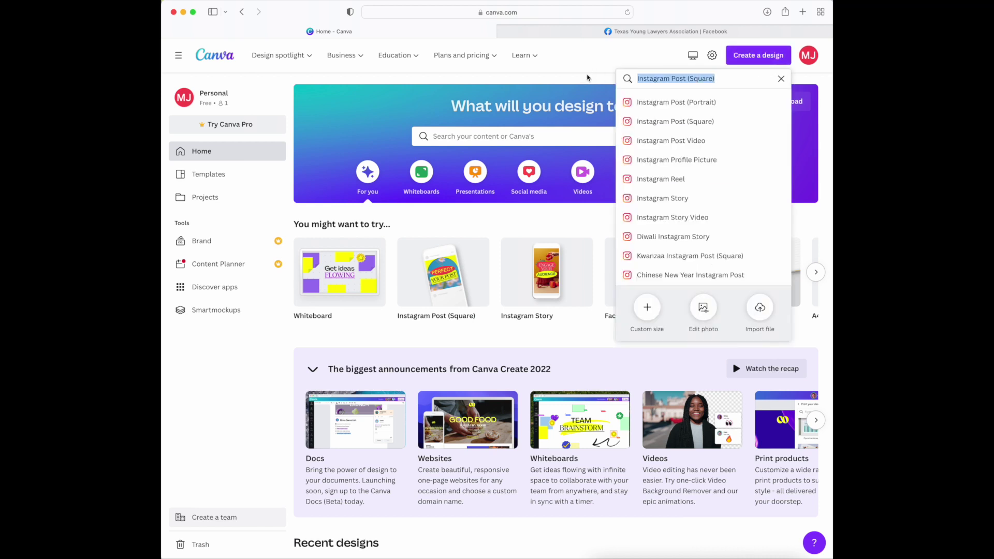
key("BackSpace")
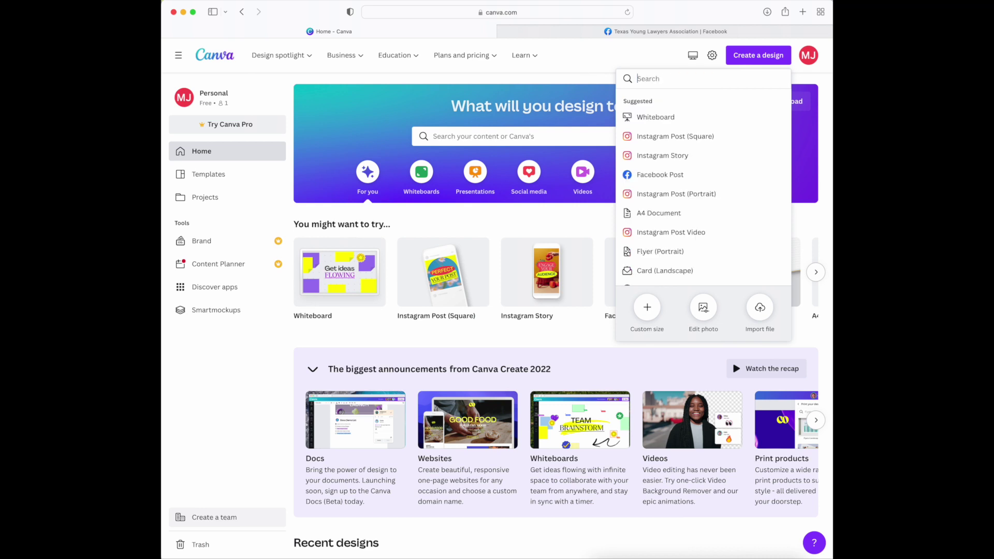
key("Down")
key("Down")
key("Down")
key("Down")
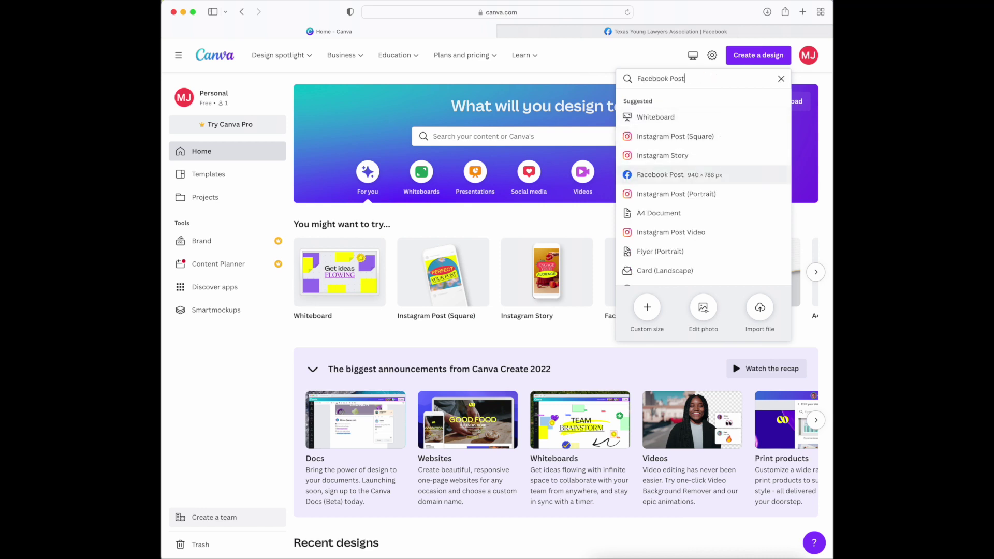
key("Up")
key("Up")
key("Up")
key("super+a")
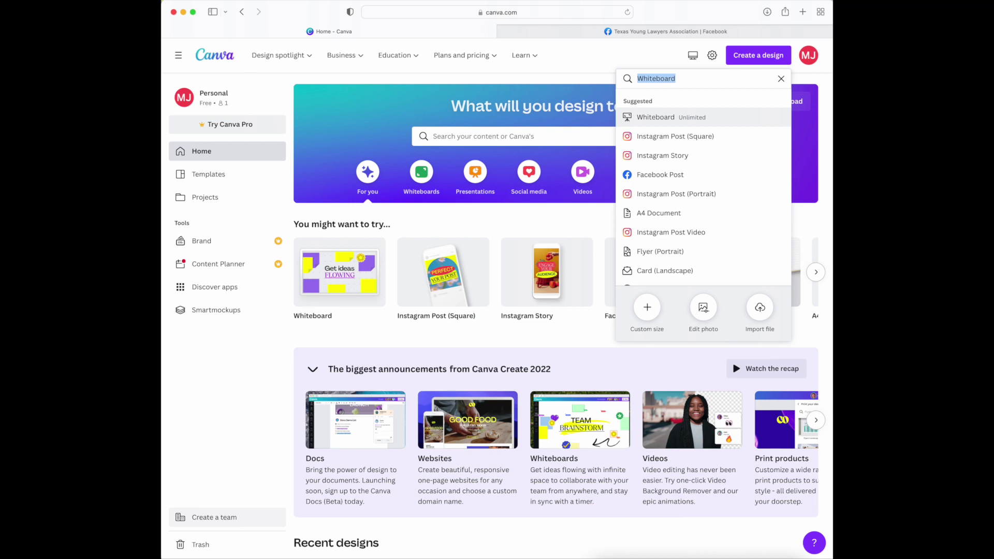
type("linkedin")
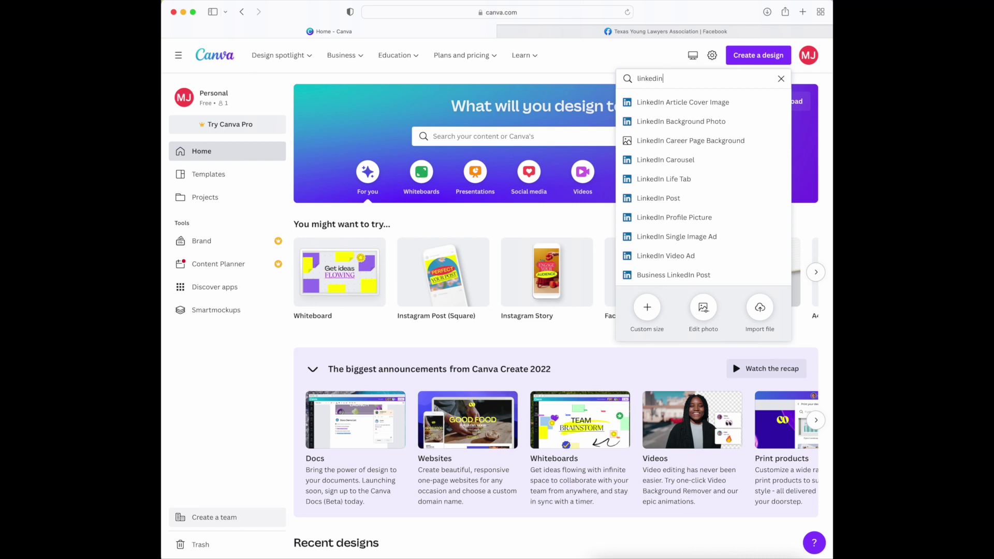
key("super+a")
type("instagram")
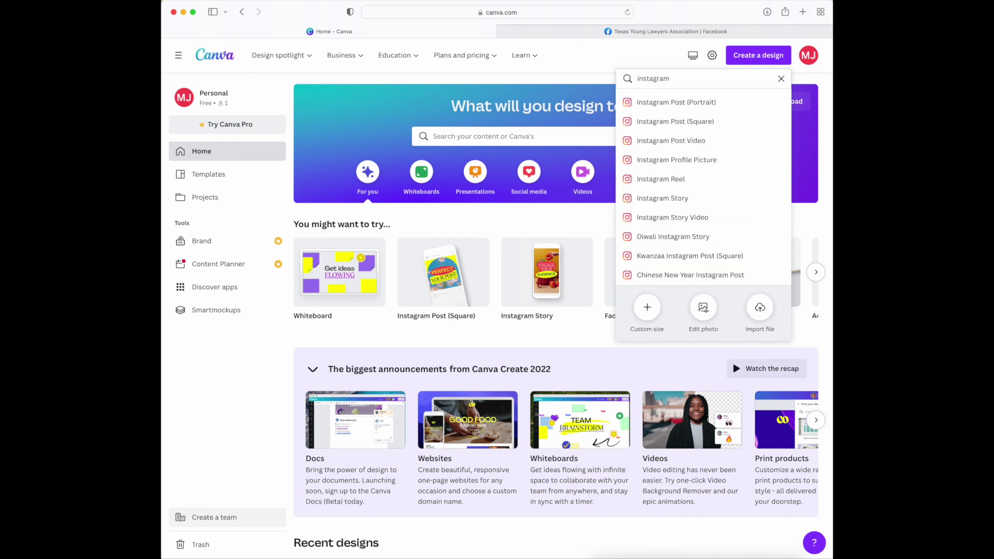
key("Down")
key("Down")
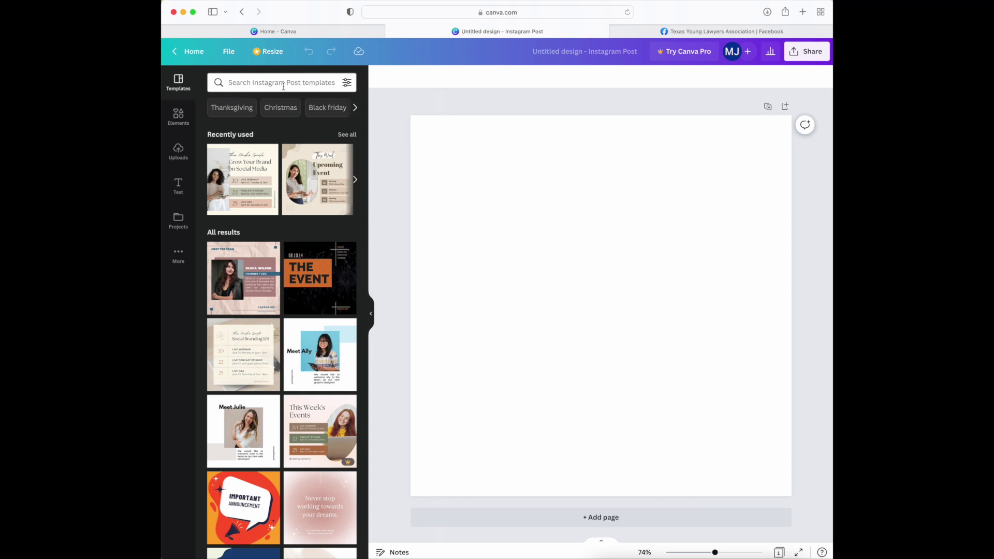
Step: Start a template search on the blank Instagram Post and browse the Templates panel
left_click(283, 85)
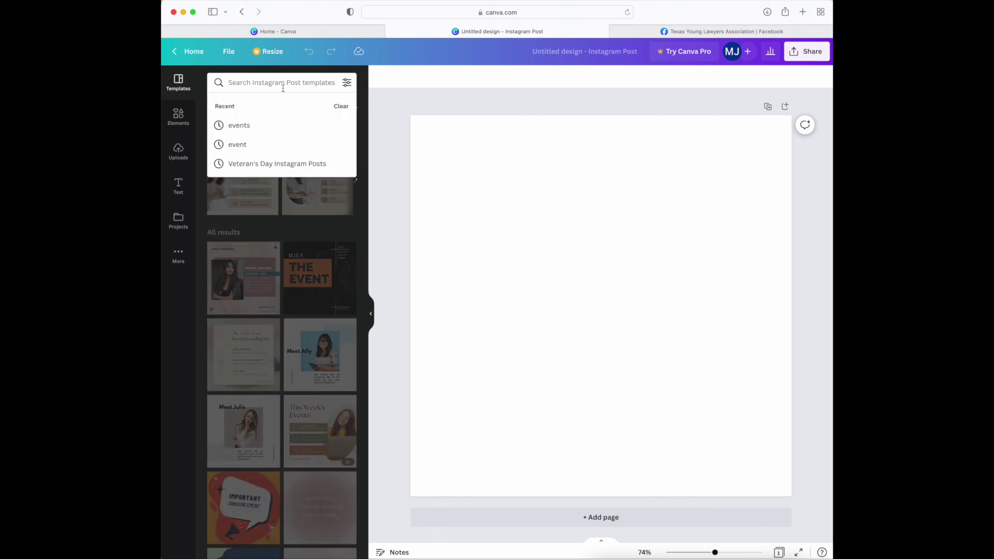
left_click(281, 82)
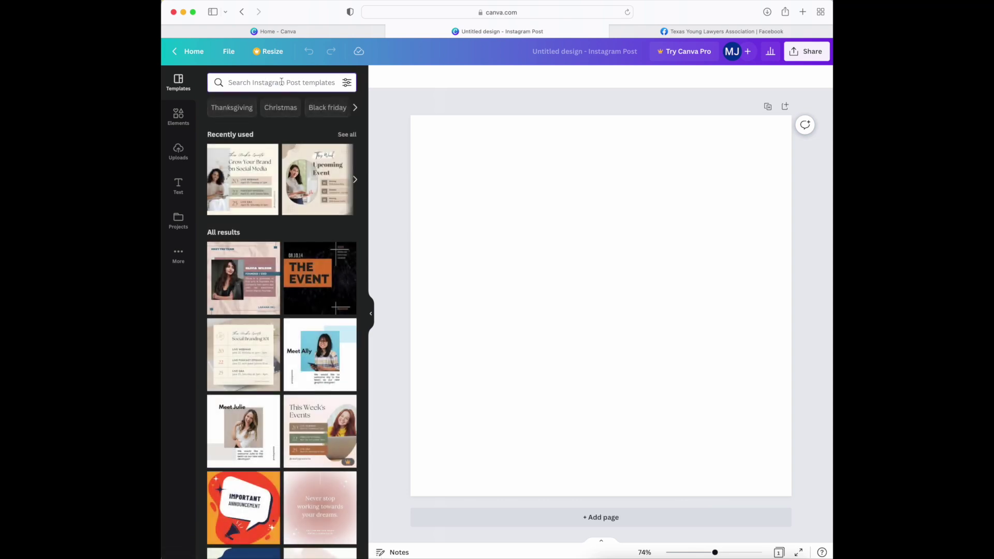
scroll(303, 290, "down", 2)
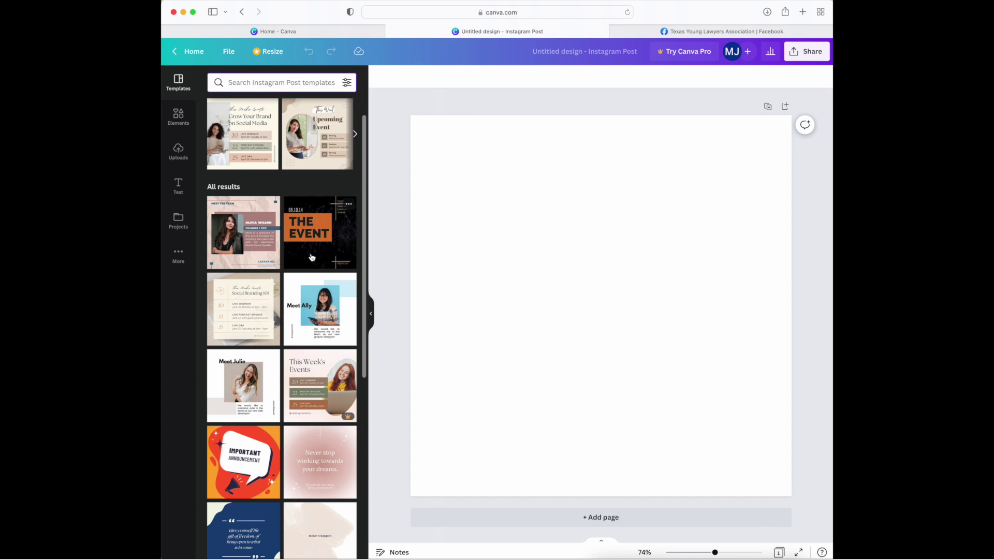
scroll(311, 257, "up", 2)
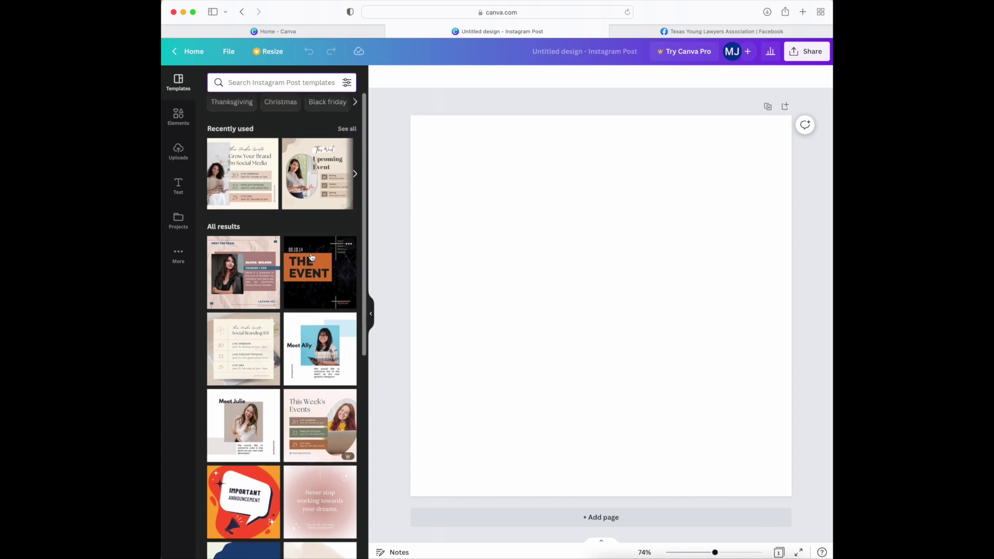
Step: Apply the Upcoming Event template and enlarge its top-left wavy line
left_click(325, 172)
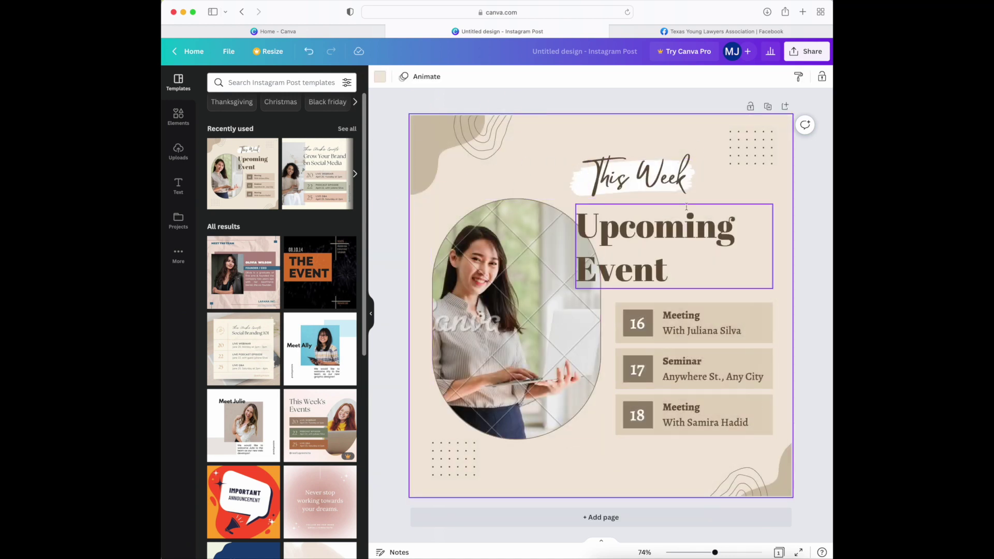
left_click(496, 159)
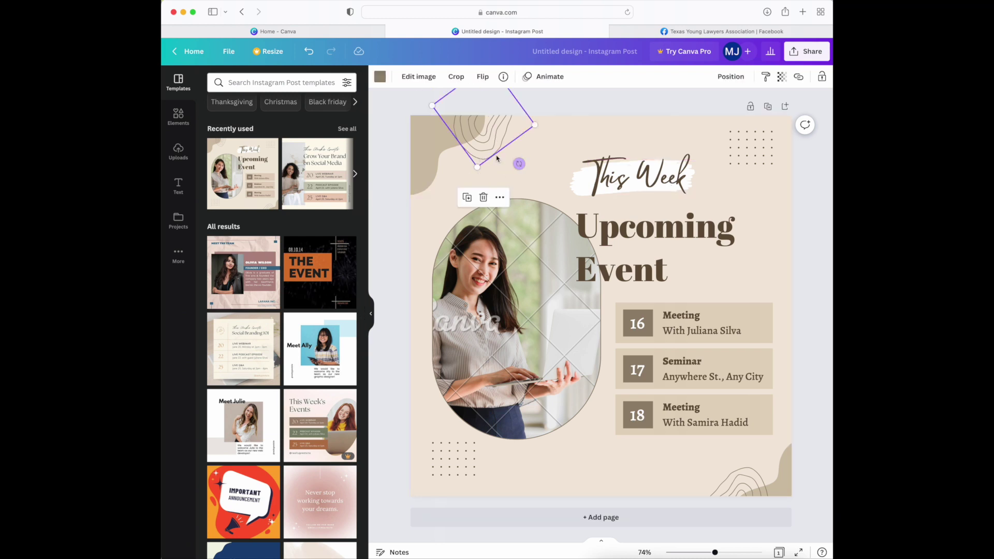
mouse_move(477, 166)
left_mouse_down()
mouse_move(450, 190)
mouse_move(436, 187)
left_mouse_up()
mouse_move(504, 163)
left_mouse_down()
mouse_move(529, 171)
mouse_move(515, 168)
mouse_move(559, 155)
mouse_move(501, 143)
left_mouse_up()
Step: Enlarge the This Week heading to size 92.1 along with its brush stroke
left_click(580, 171)
left_click(591, 165)
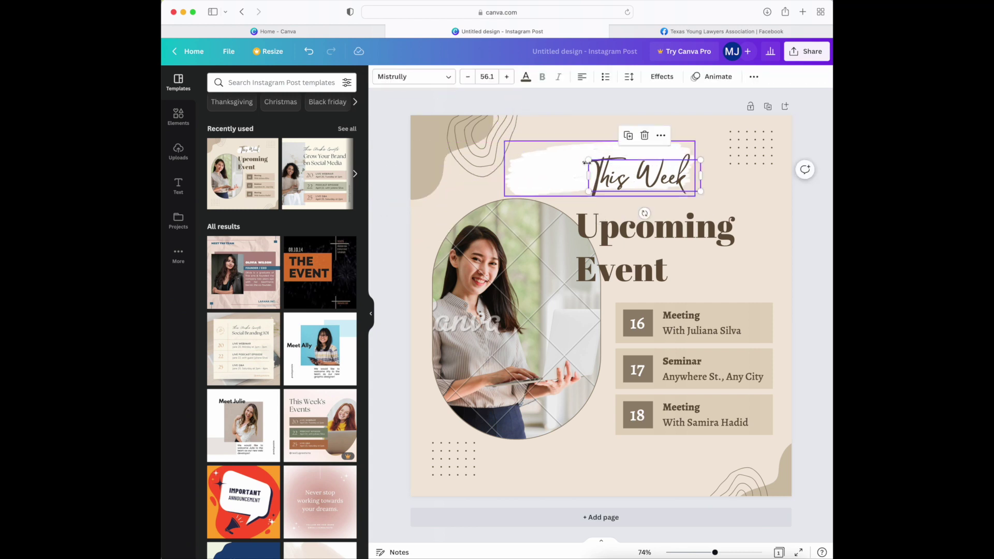
left_click_drag(586, 162, 516, 139)
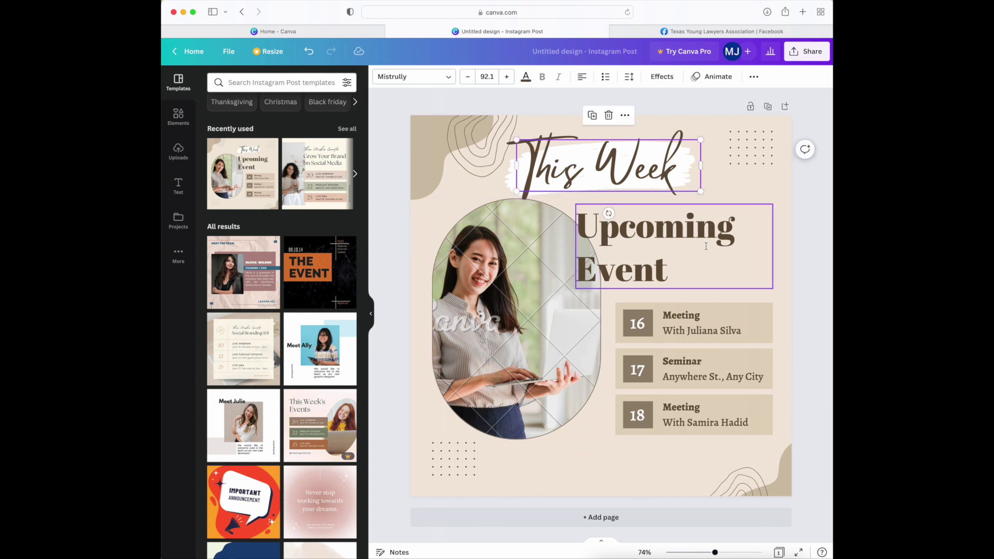
left_click(669, 313)
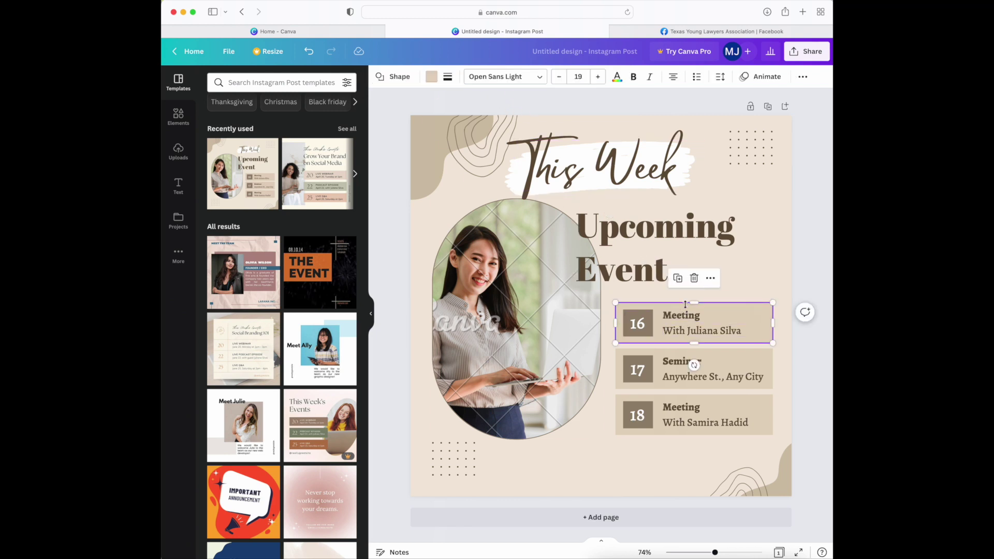
Step: Select the Upcoming Event heading and the speaker photo elements
left_click(637, 259)
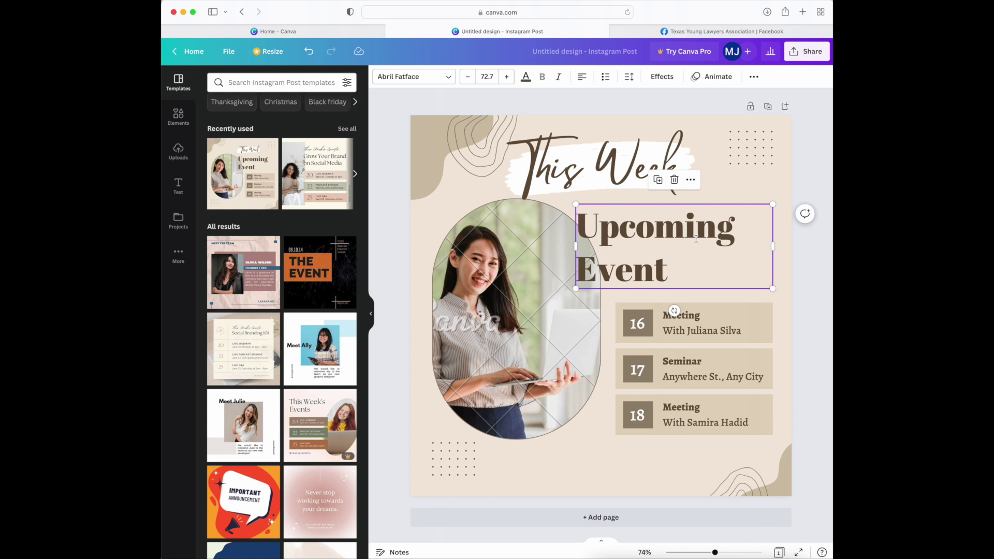
left_click(482, 248)
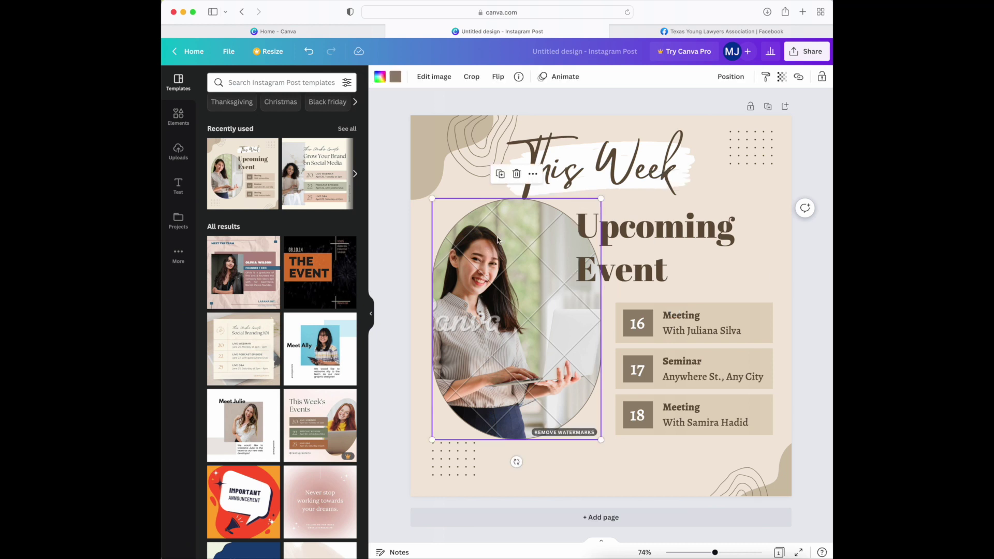
left_click(688, 237)
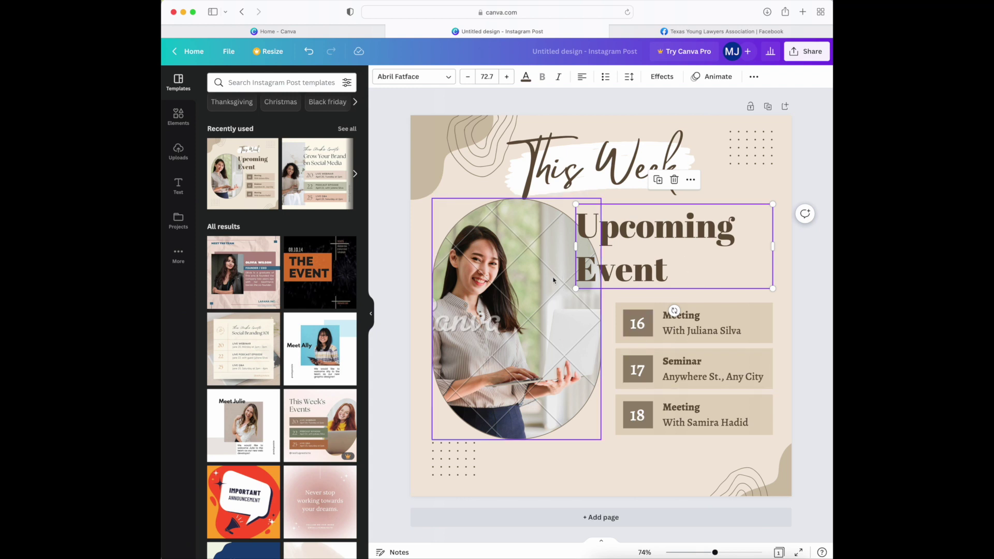
left_click(527, 283)
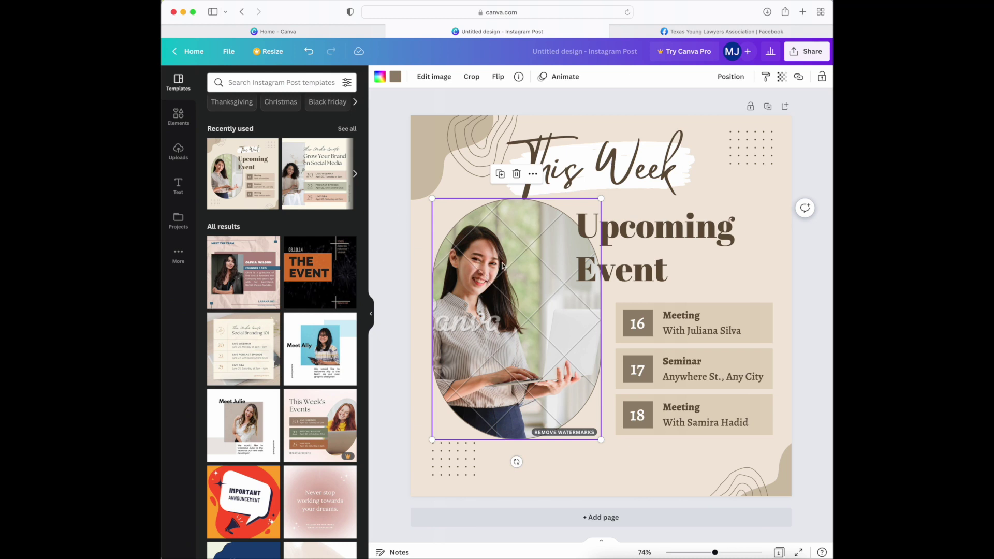
key("Tab")
left_click(541, 314)
Step: Shift the woman's photo right within the oval frame to centre her
double_click(497, 248)
key("Escape")
key("Tab")
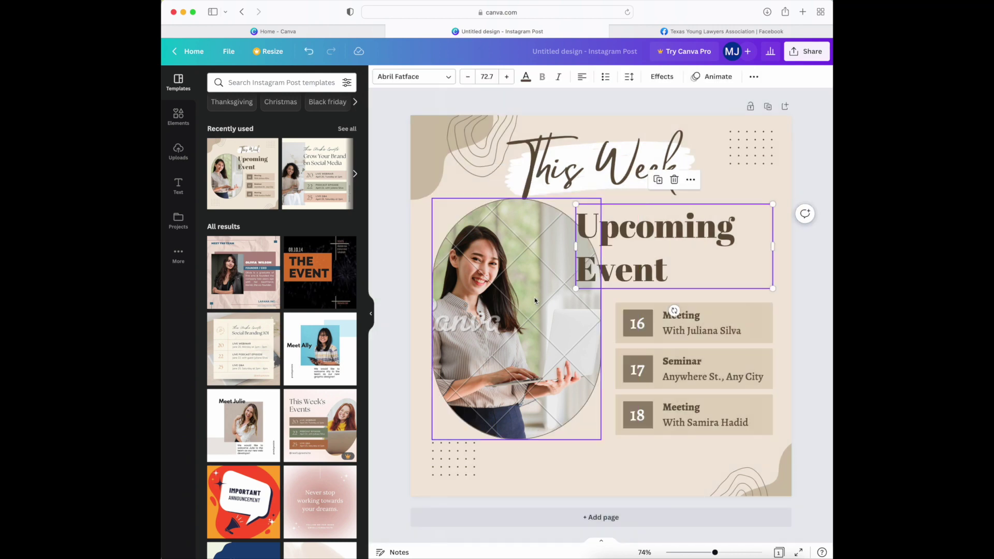
double_click(534, 300)
left_click_drag(534, 301, 566, 302)
key("Escape")
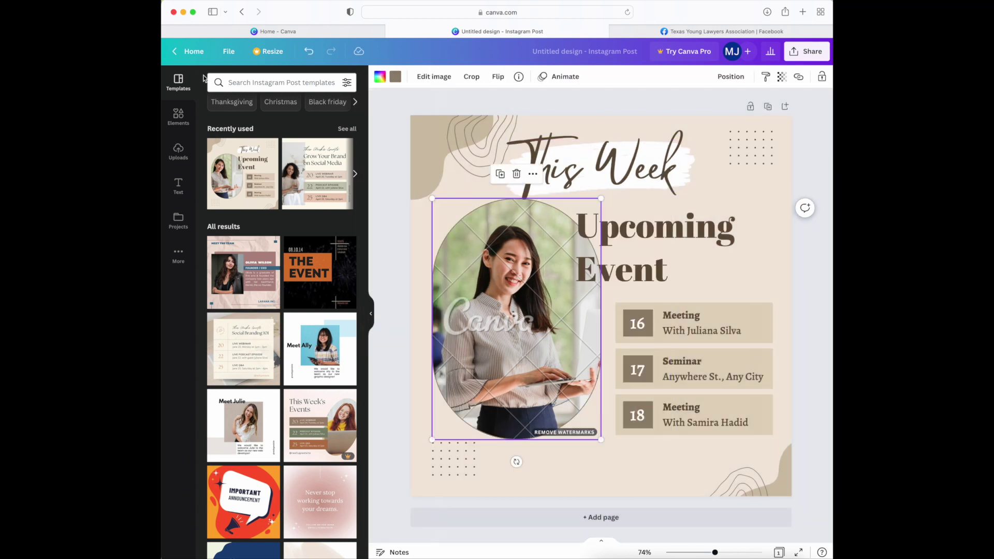
Step: Browse the previously uploaded images in the Uploads panel
left_click(178, 151)
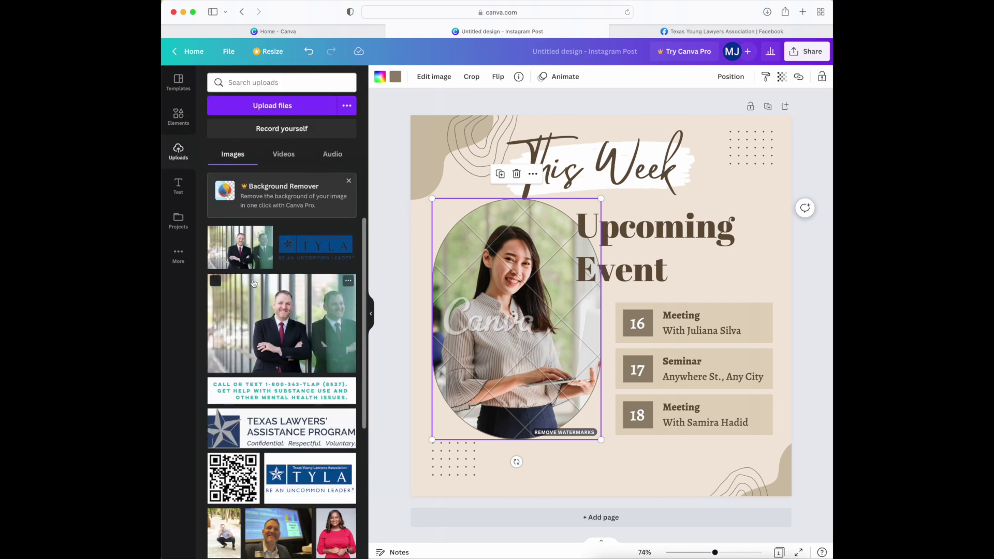
scroll(263, 289, "down", 3)
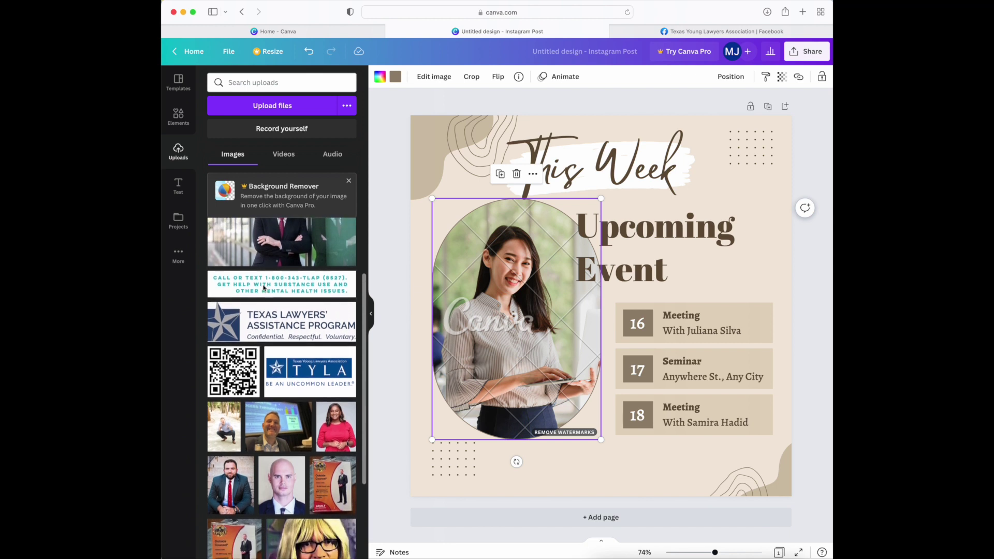
scroll(264, 291, "up", 4)
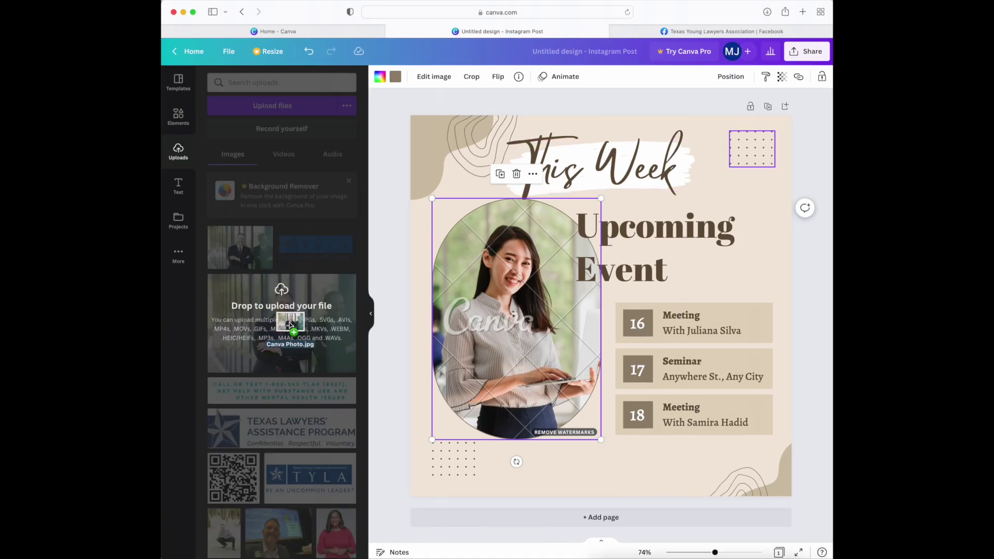
Step: Upload Canva Photo.jpg from the desktop and add the man's photo to the page
left_click_drag(290, 325, 701, 186)
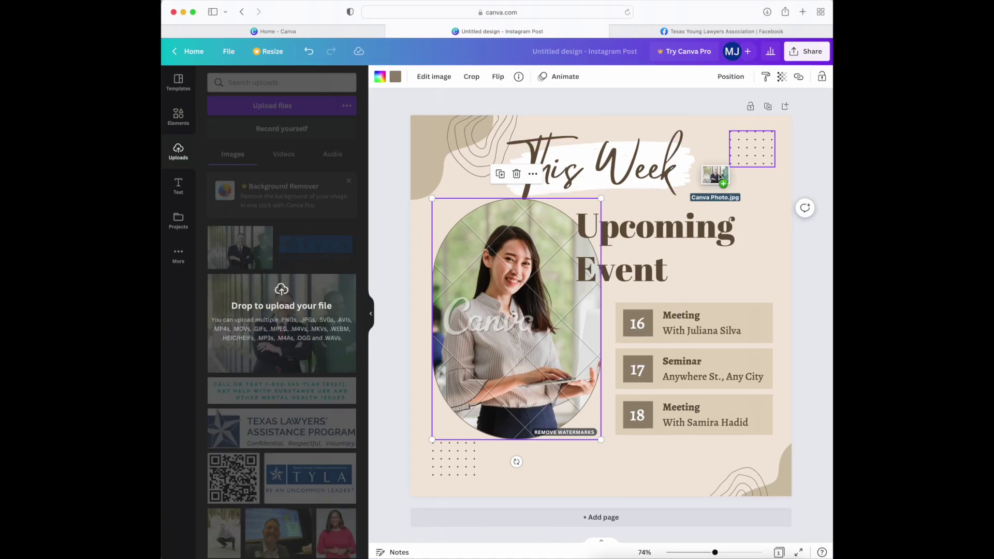
key("F11")
left_click_drag(566, 176, 673, 217)
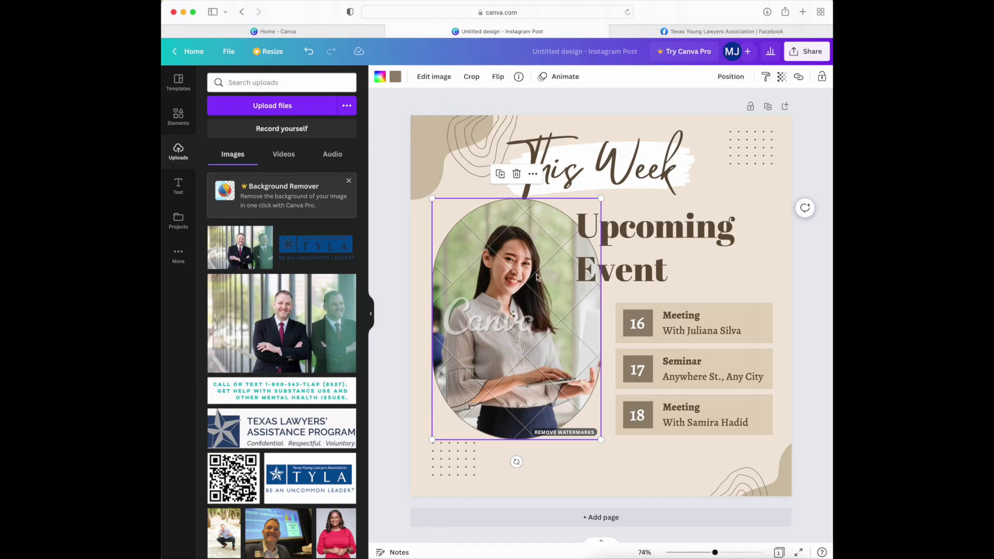
left_click(282, 324)
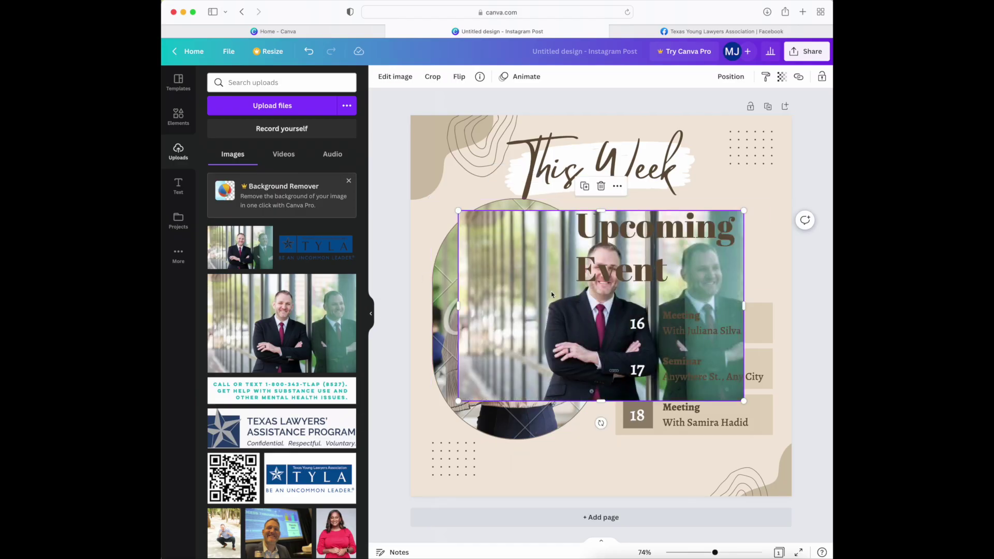
Step: Put the man's photo into the oval frame and enlarge the frame to 520 × 742
left_click_drag(555, 327, 584, 326)
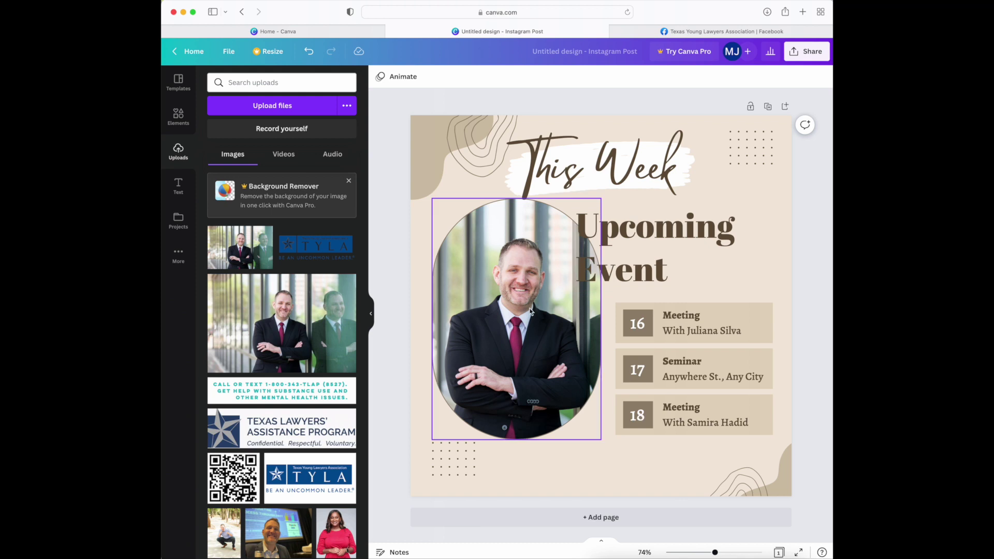
left_click(582, 417)
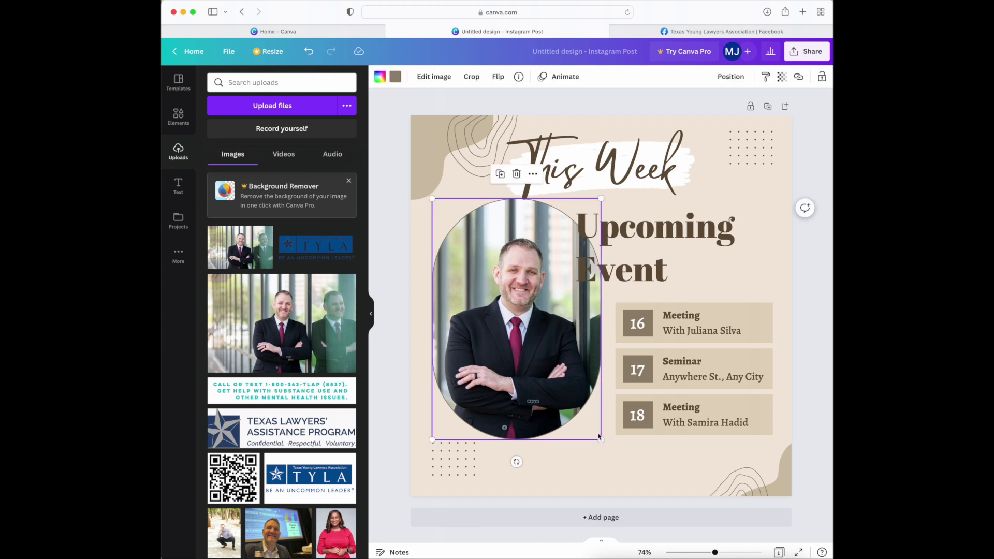
left_click_drag(601, 440, 615, 460)
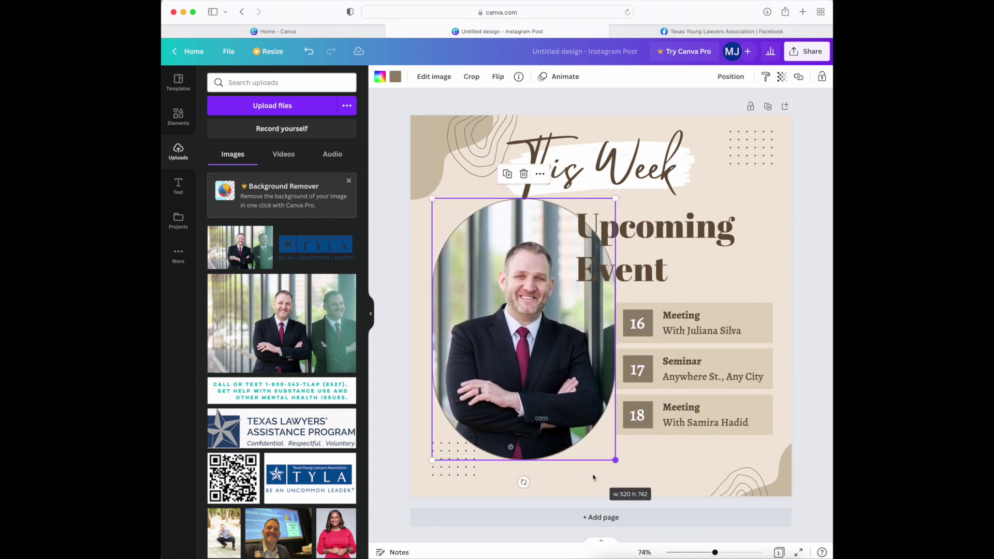
Step: Enlarge and shift the man's photo inside the oval to centre his head and shoulders
double_click(508, 256)
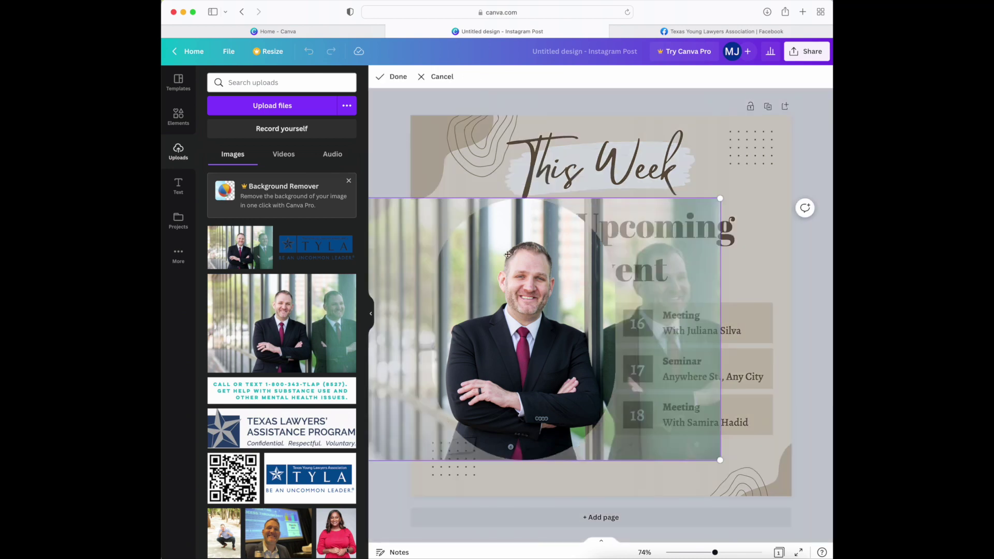
left_click_drag(511, 254, 481, 254)
left_click_drag(688, 199, 790, 160)
left_click_drag(568, 243, 524, 242)
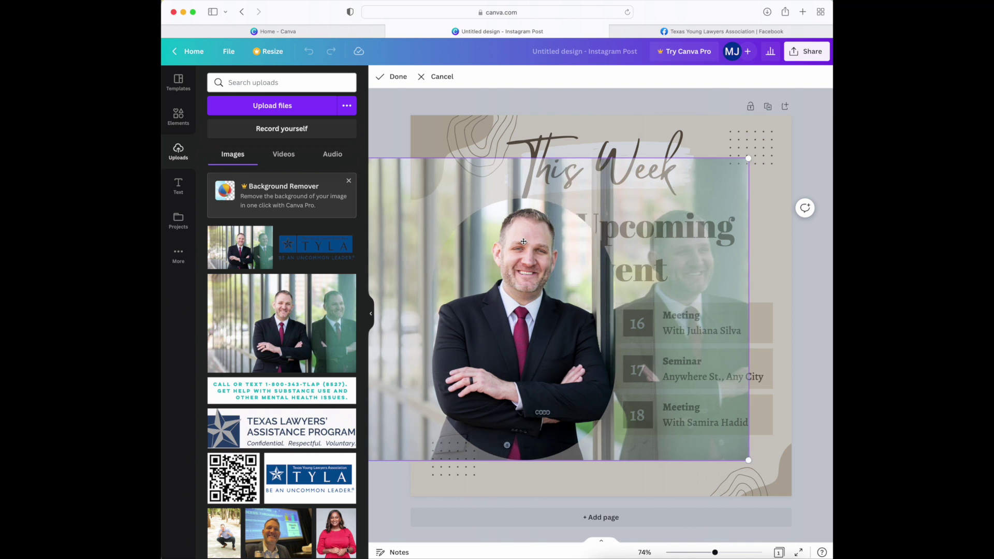
left_click(752, 181)
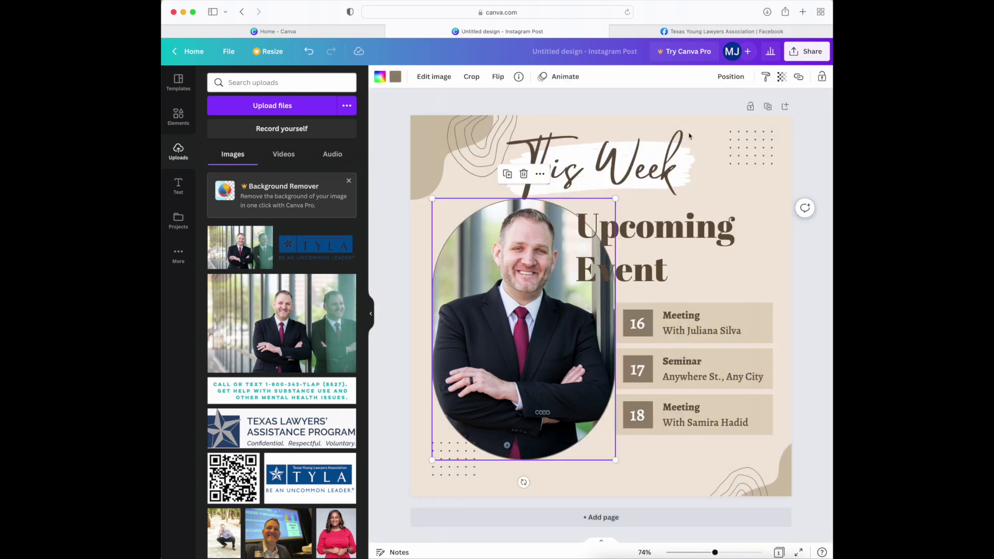
Step: Nudge the Upcoming Event heading slightly right and down, leaving its text unchanged
left_click_drag(646, 232, 651, 234)
left_click(687, 260)
left_click(687, 261)
type("s")
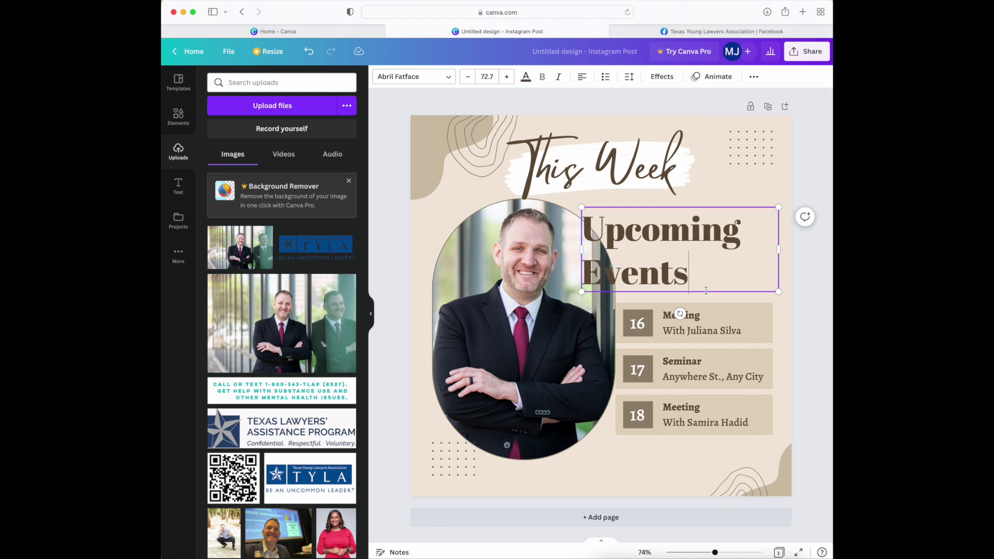
key("BackSpace")
Step: Delete both lower rows' background boxes and the 18 row's number, square, label and presenter line
left_click(756, 355)
key("Delete")
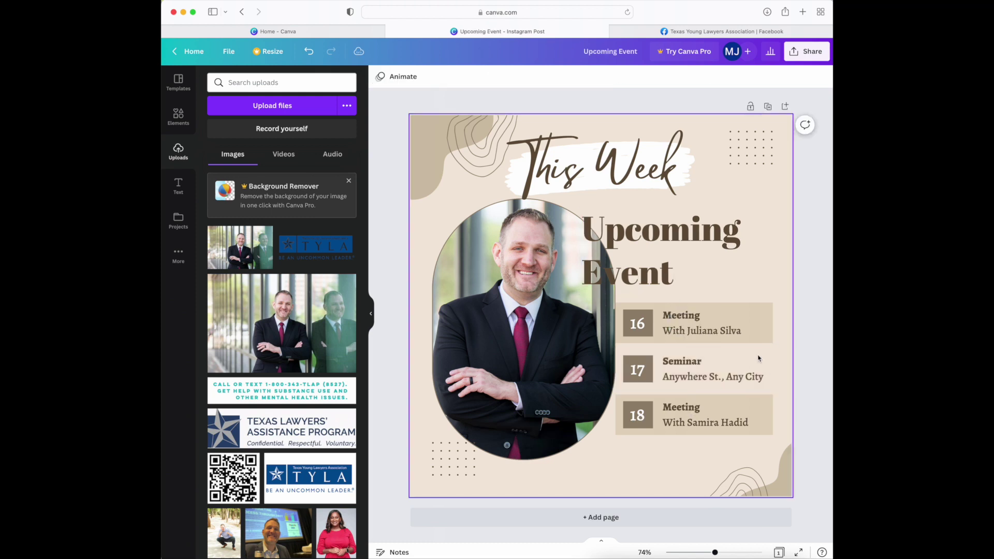
left_click(752, 414)
key("Delete")
left_click(682, 422)
key("Delete")
left_click(681, 407)
key("Delete")
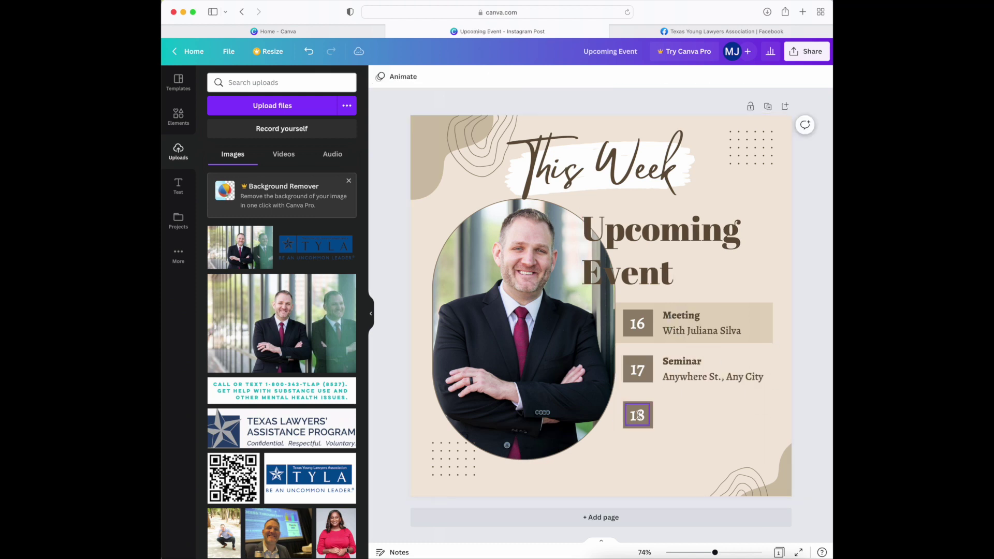
left_click(638, 415)
key("Delete")
left_click(638, 415)
key("Delete")
Step: Delete the 17 Seminar row's address line, label, number and square
left_click(685, 378)
key("Delete")
left_click(679, 362)
key("Delete")
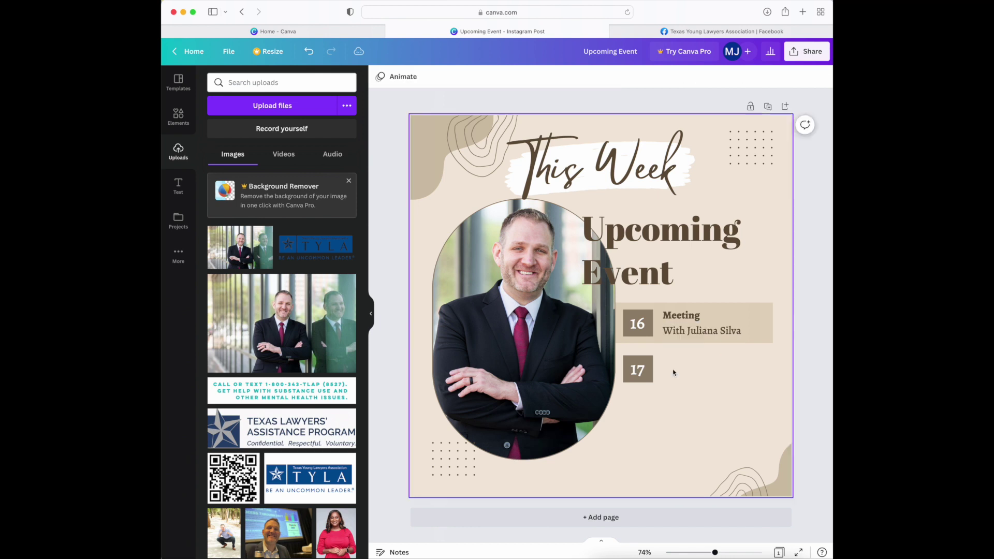
left_click(637, 370)
key("Delete")
left_click(642, 372)
key("Delete")
left_click(758, 330)
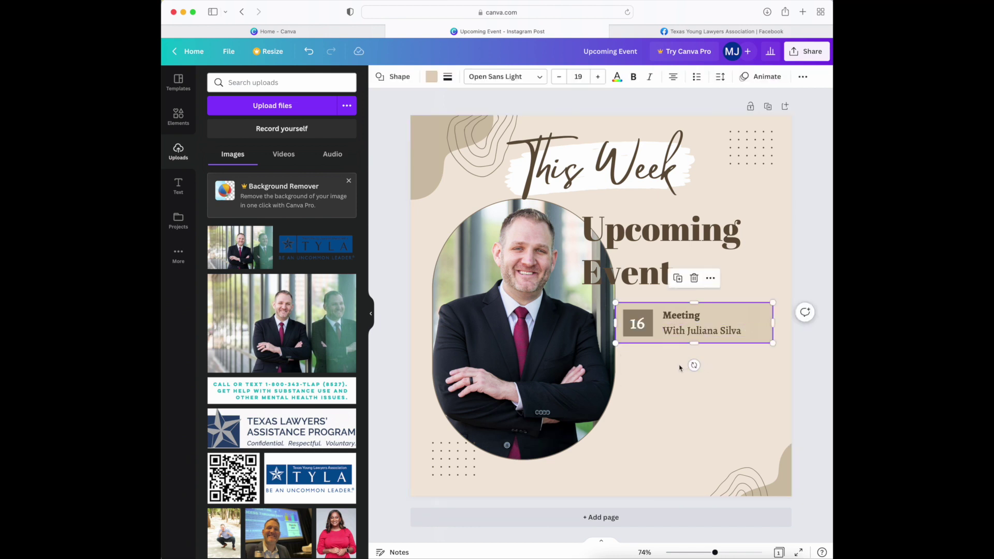
Step: Stretch the event box taller, change the date to 1/16, and move Meeting lower
left_click_drag(695, 354, 695, 461)
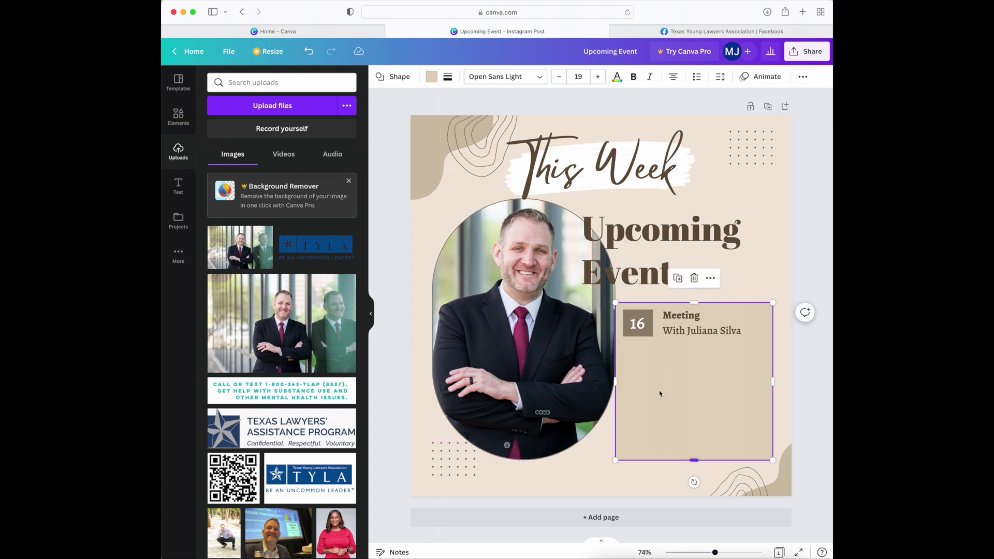
double_click(682, 315)
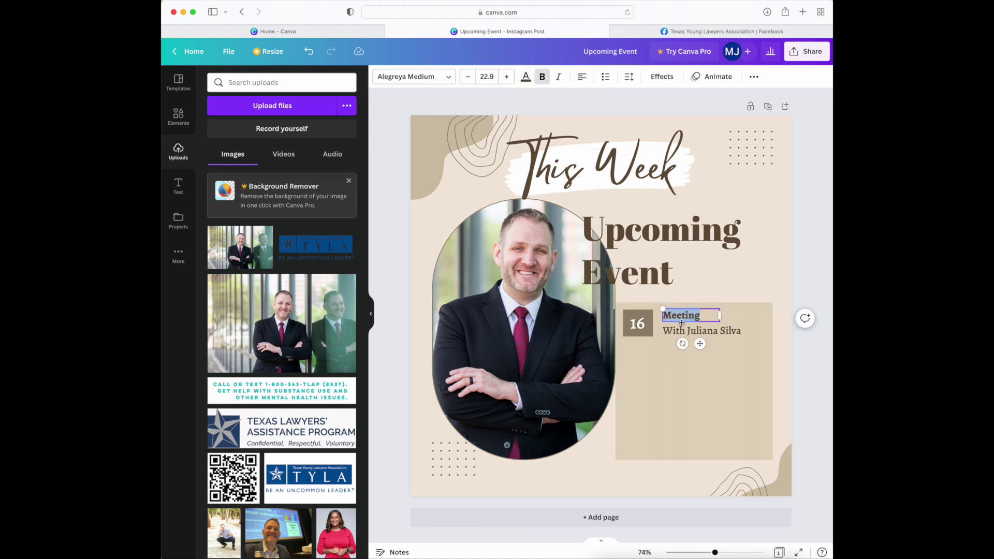
left_click(642, 323)
type("1/16")
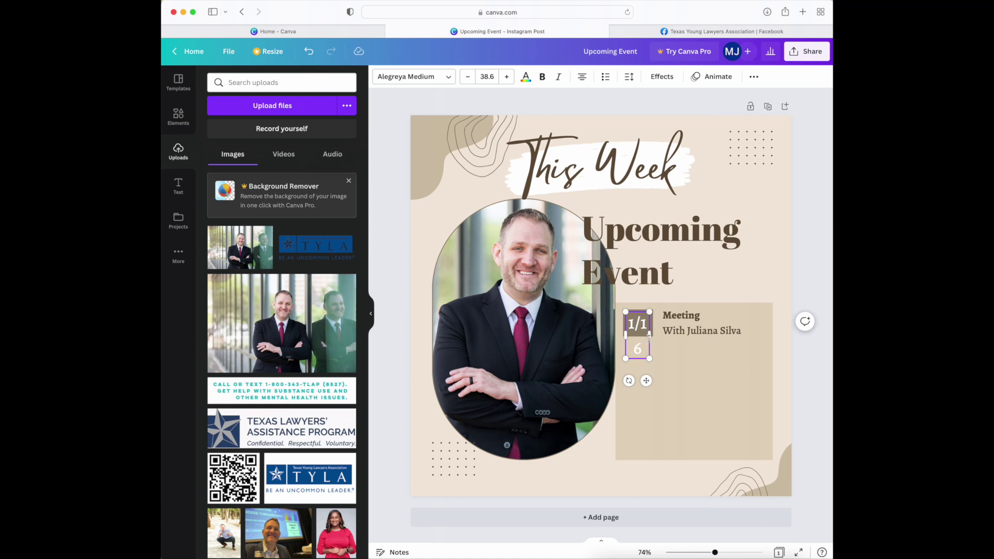
left_click_drag(650, 336, 642, 371)
left_click(677, 325)
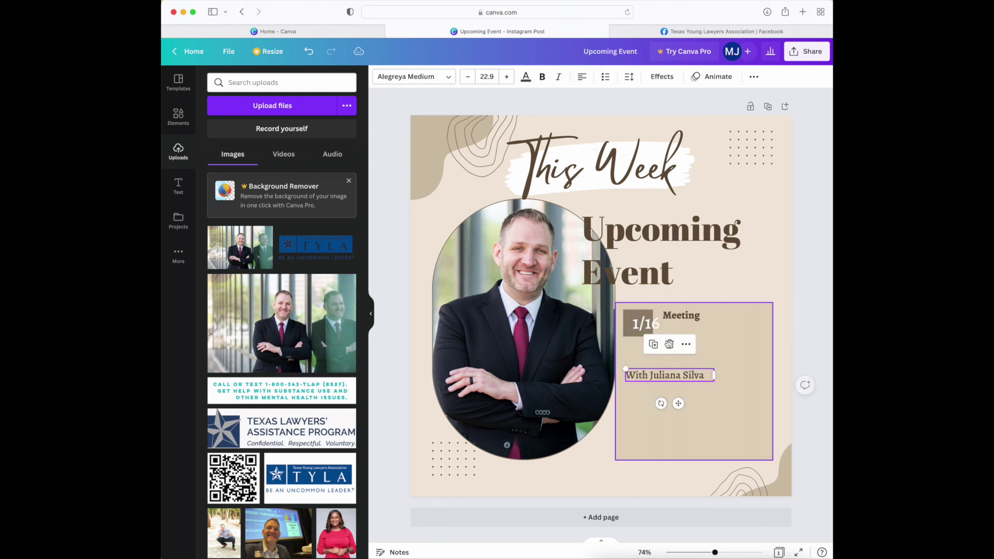
left_click(679, 317)
left_click_drag(679, 329, 649, 372)
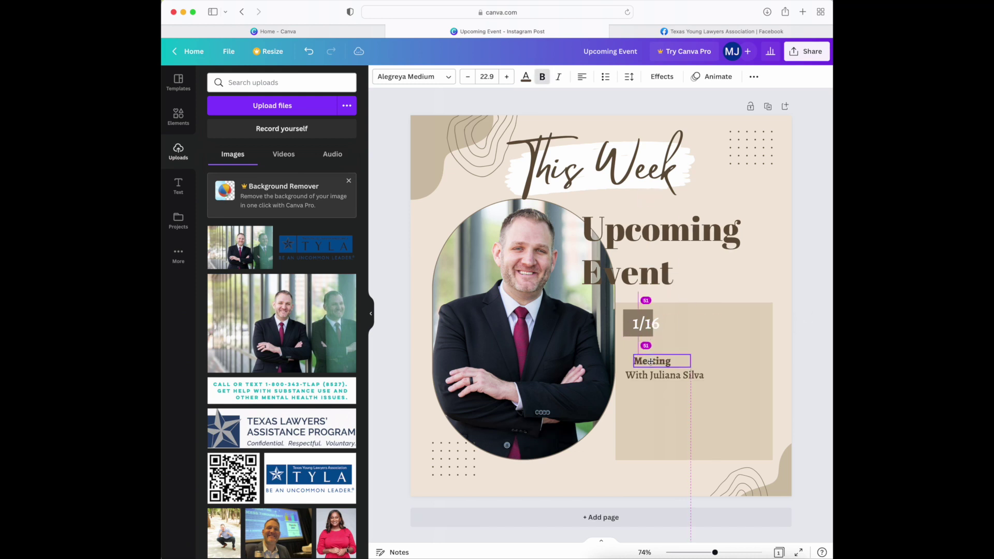
Step: Extend the date to 1/16/2022, widen the brown tag to fit, and align Meeting beneath it
left_click(636, 318)
left_click_drag(668, 324, 690, 324)
left_click(656, 323)
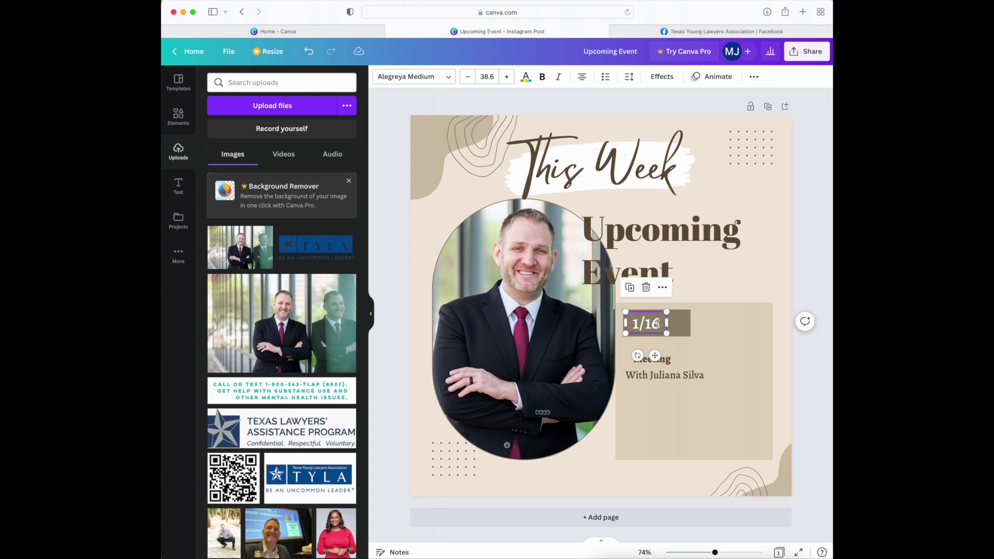
type("/2022")
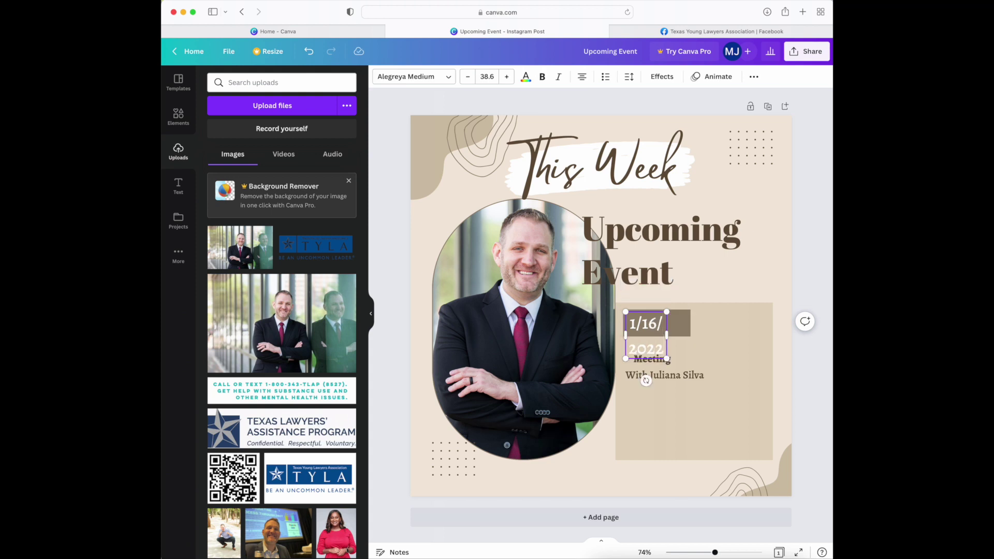
left_click_drag(666, 334, 702, 336)
left_click(673, 336)
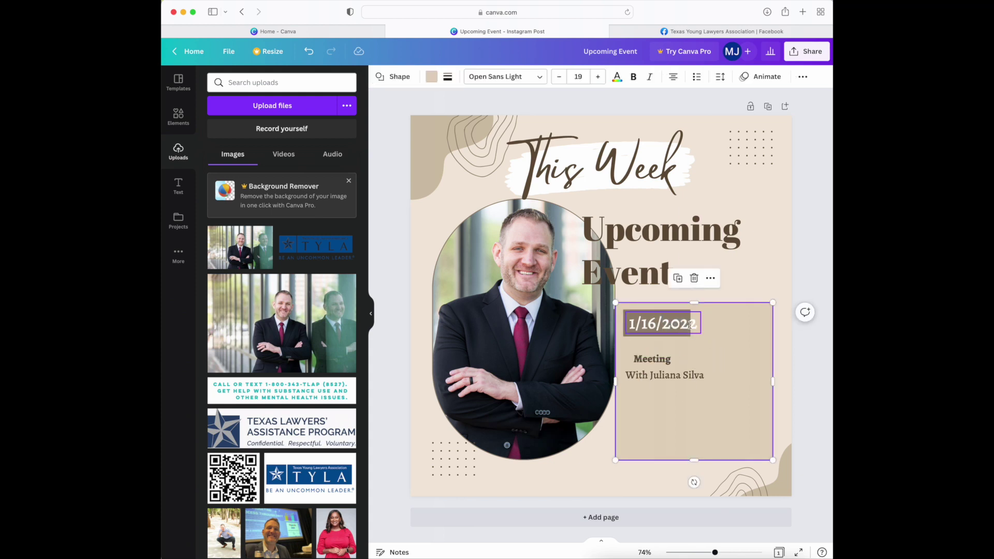
left_click(661, 312)
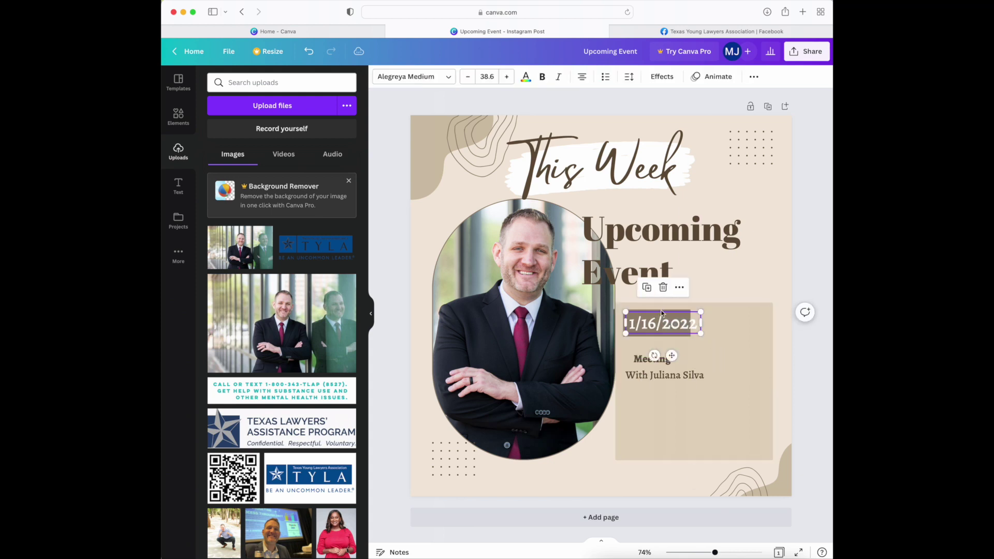
left_click(642, 338)
left_click(642, 338)
left_click(642, 337)
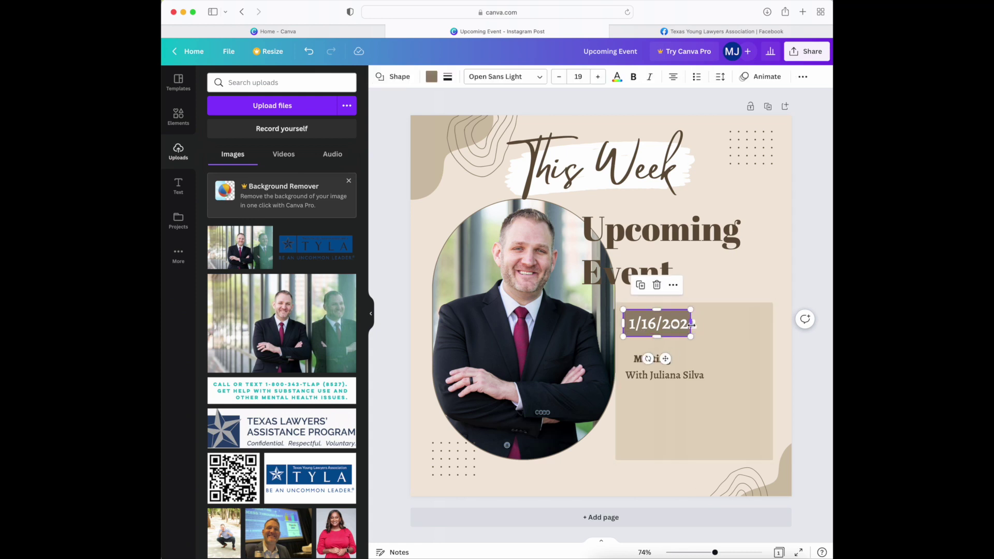
left_click_drag(691, 323, 701, 325)
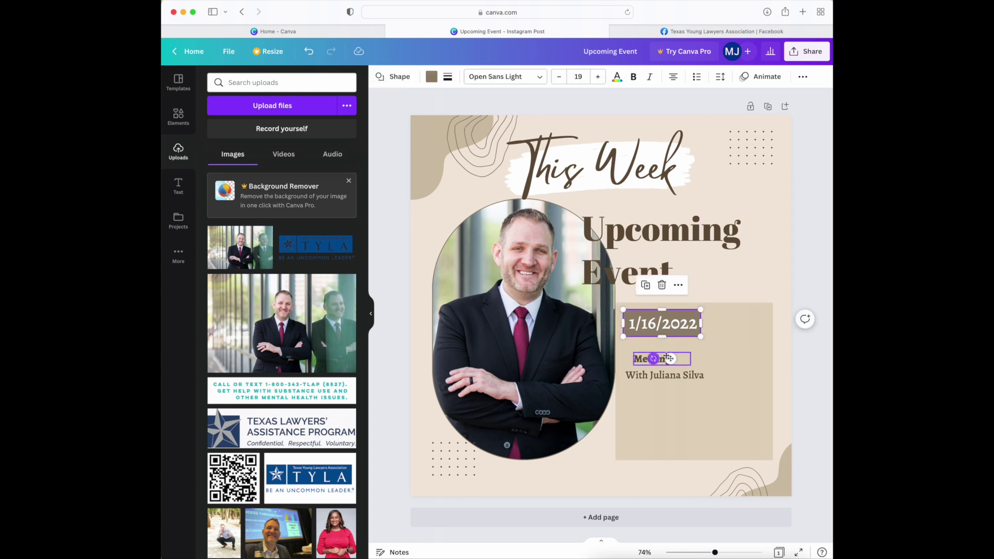
left_click_drag(661, 358, 746, 354)
Step: Rename the event title from Meeting to 'Appeals 101'
double_click(677, 356)
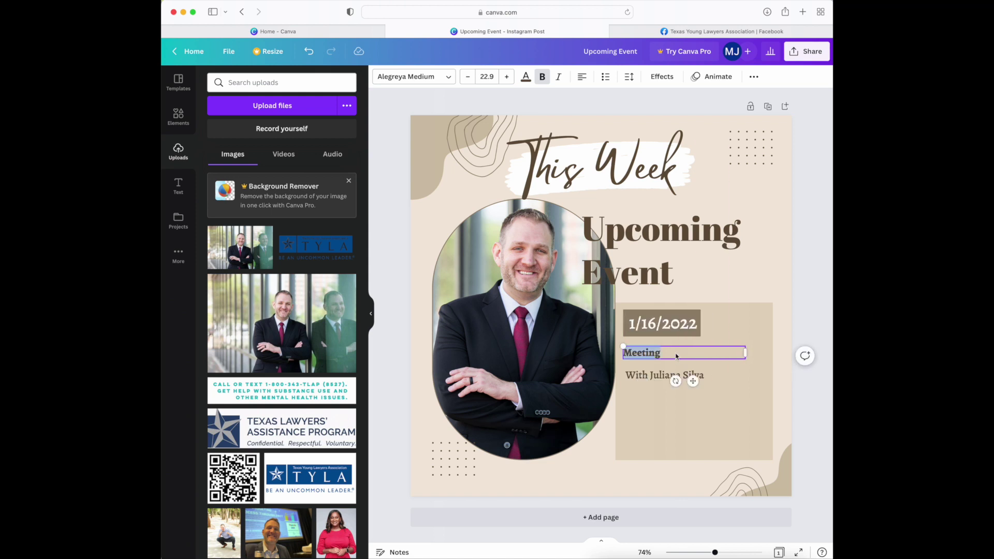
type("Appeals 101")
left_click(668, 375)
Step: Replace the presenter line with the new speaker's name and move it up under the title
double_click(692, 375)
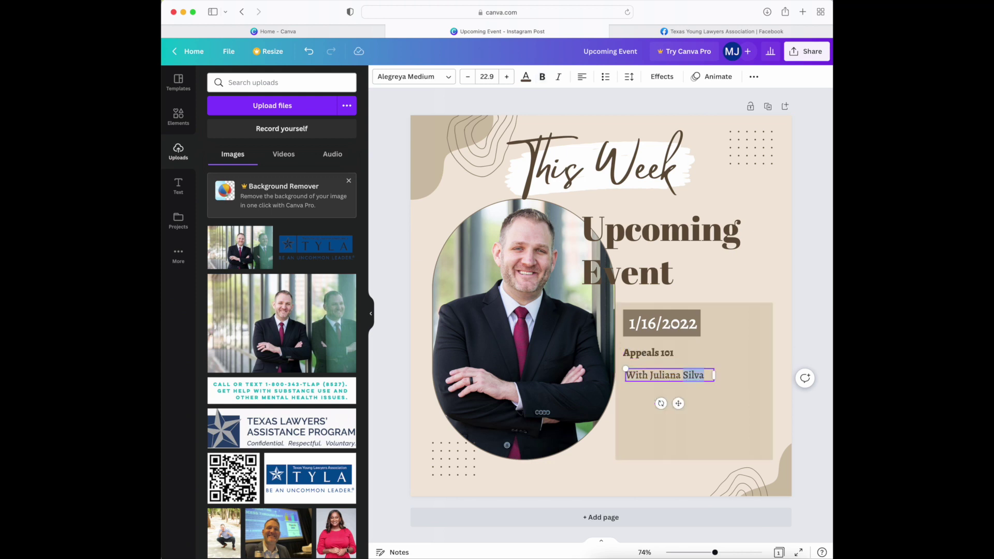
key("shift+alt+Left")
left_click(677, 406)
left_click_drag(688, 375, 654, 365)
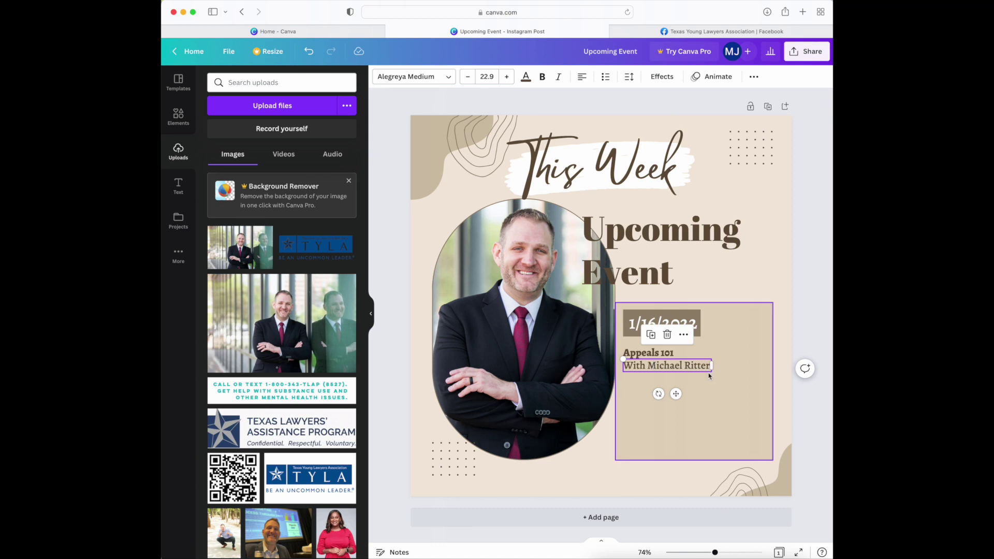
left_click(712, 391)
left_click(673, 365)
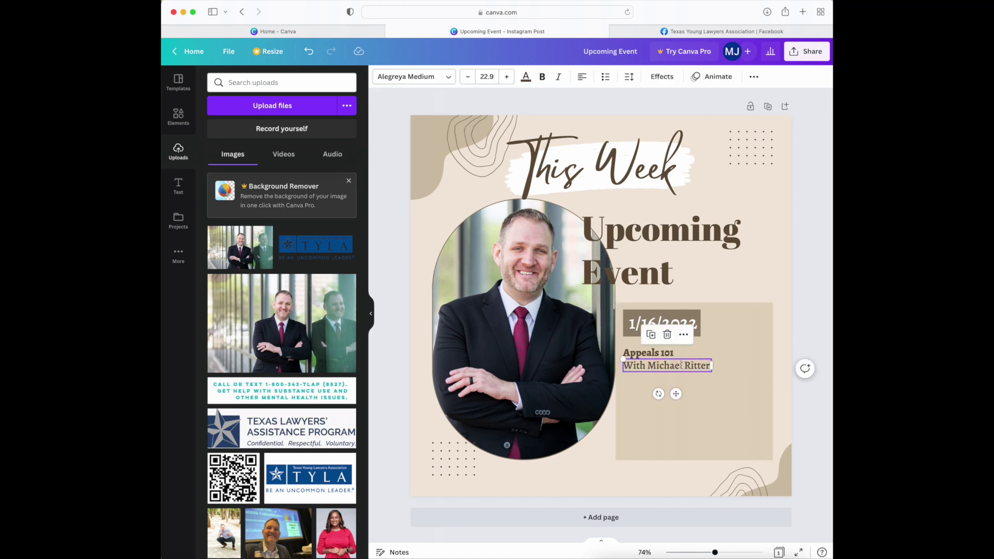
left_click(182, 185)
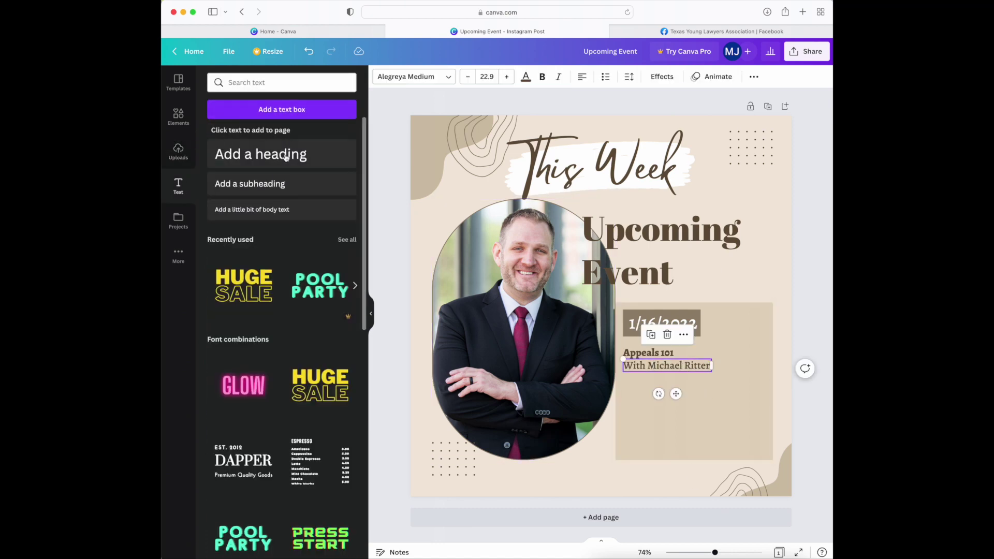
left_click(280, 163)
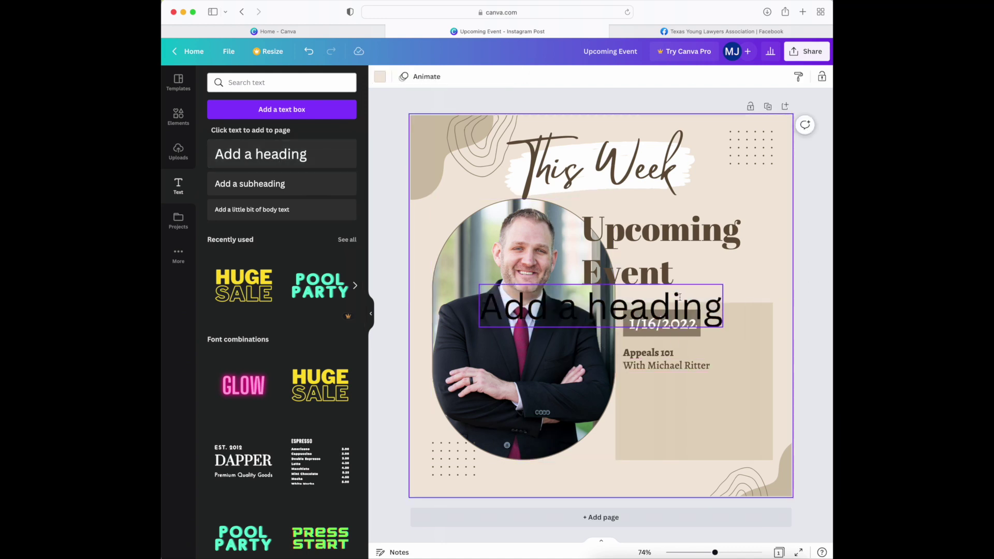
left_click_drag(677, 306, 719, 410)
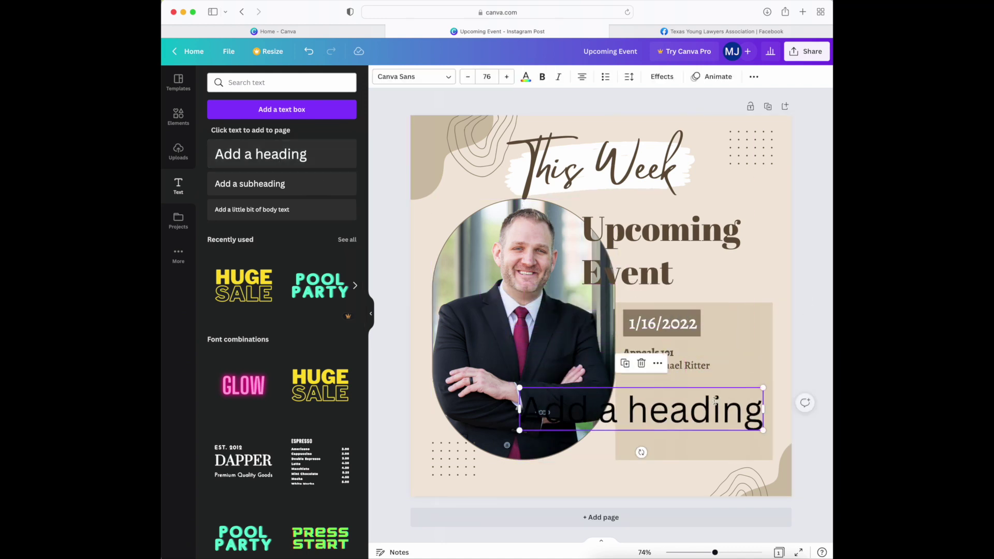
double_click(667, 422)
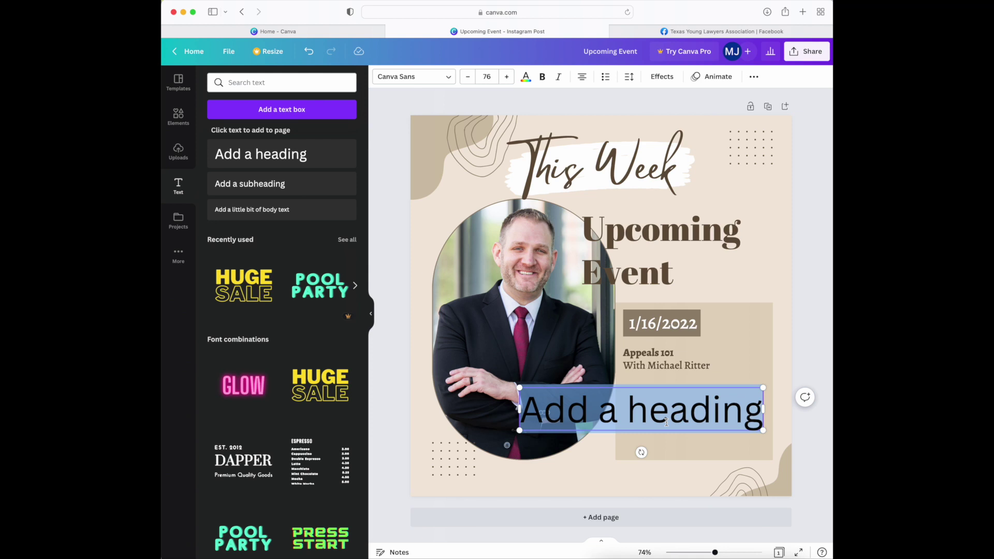
key("BackSpace")
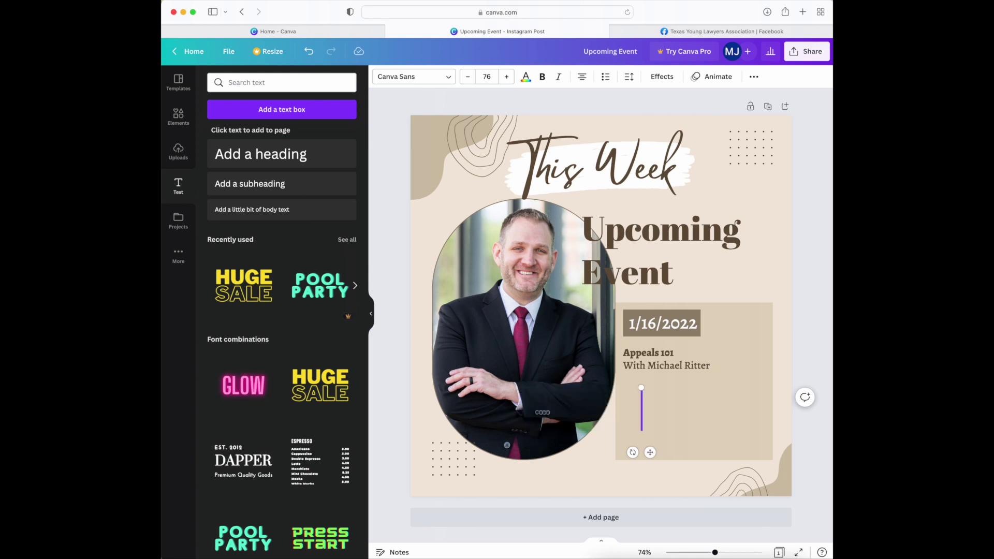
left_click(781, 365)
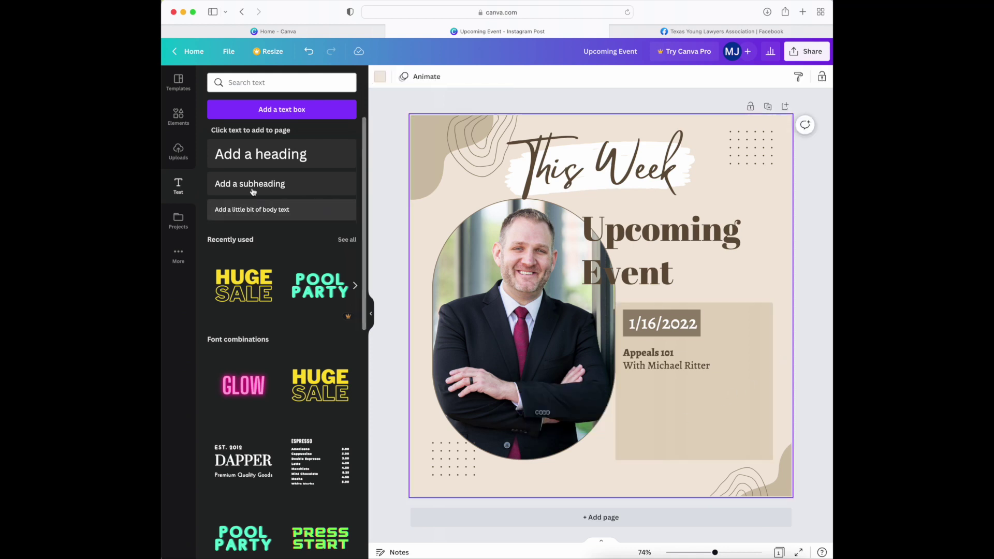
left_click(700, 364)
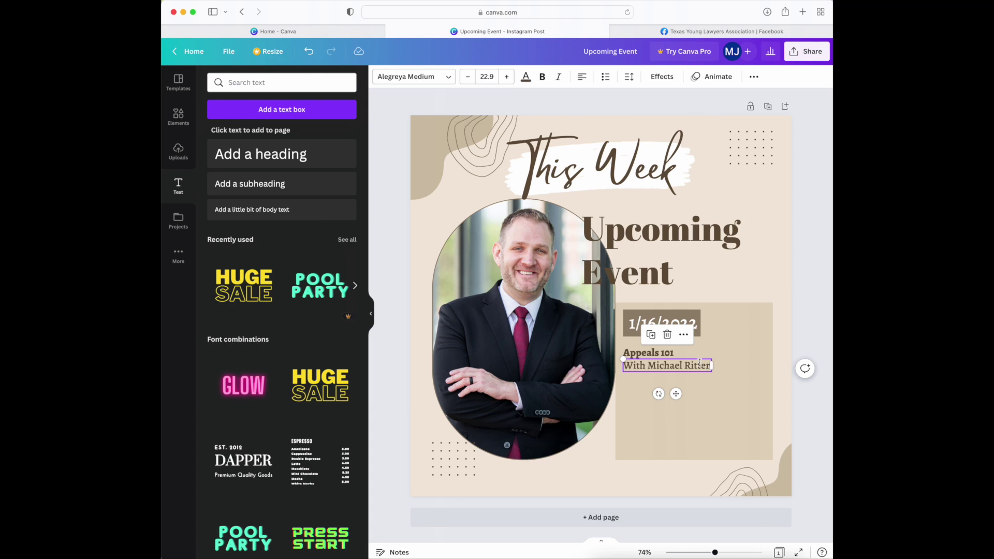
left_click_drag(699, 364, 696, 381)
left_click(696, 366, "shift")
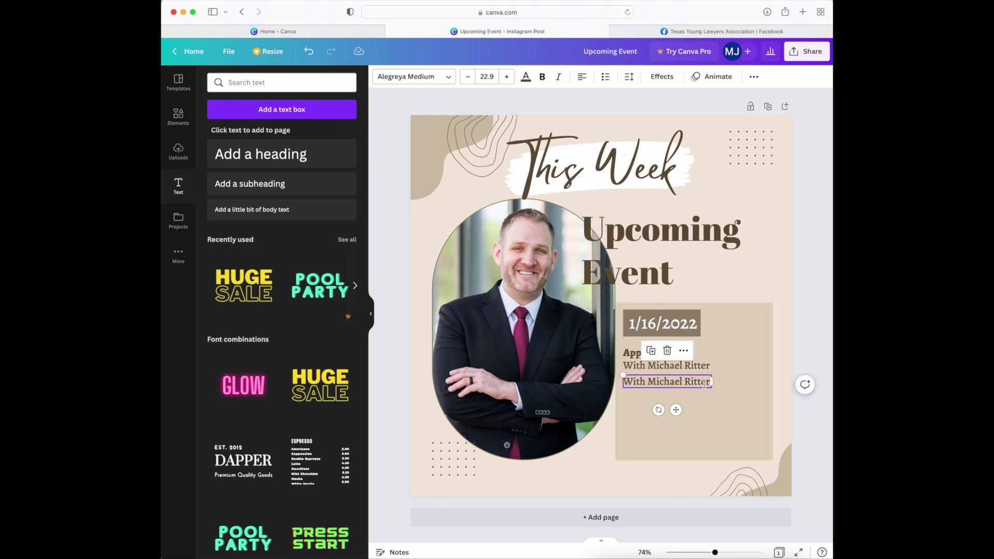
right_click(695, 368)
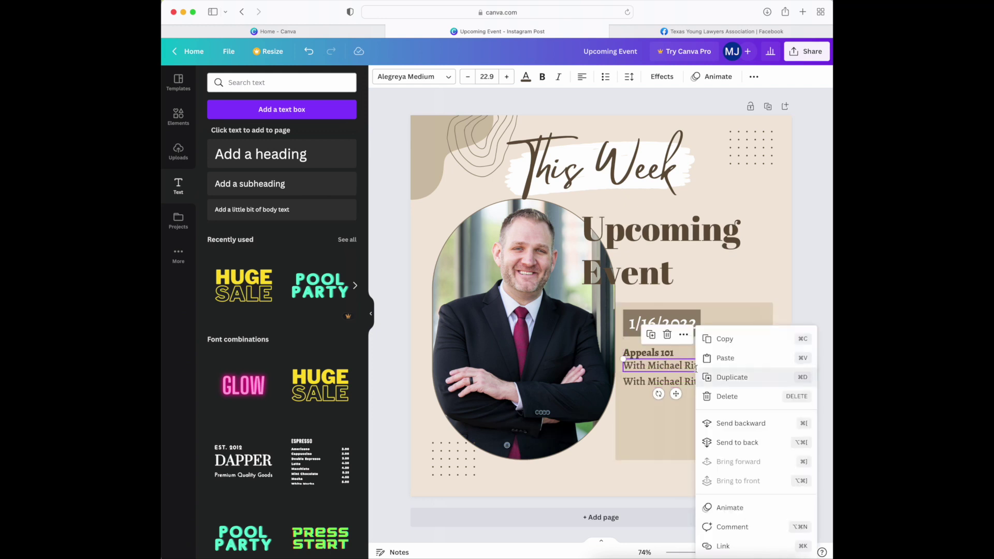
left_click(747, 378)
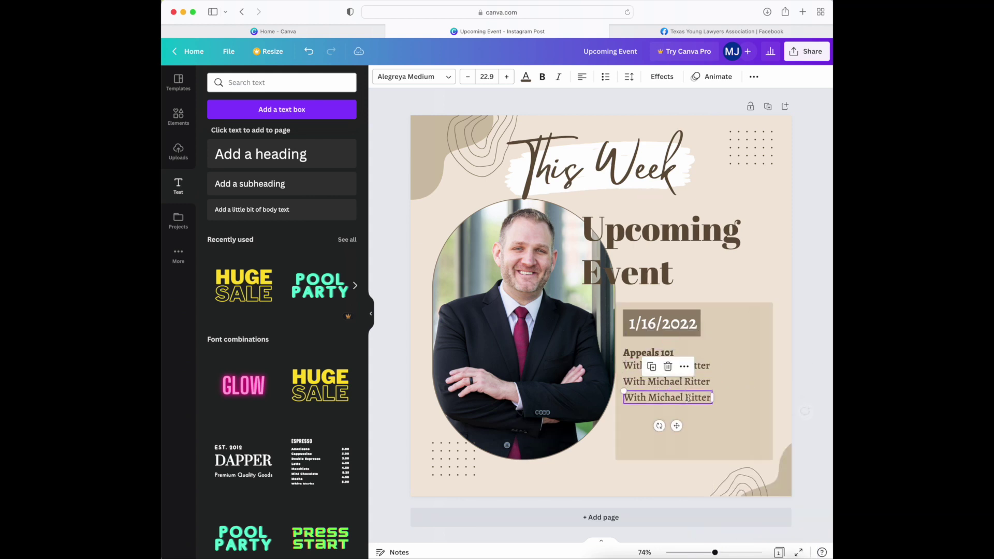
left_click(694, 382)
double_click(694, 382)
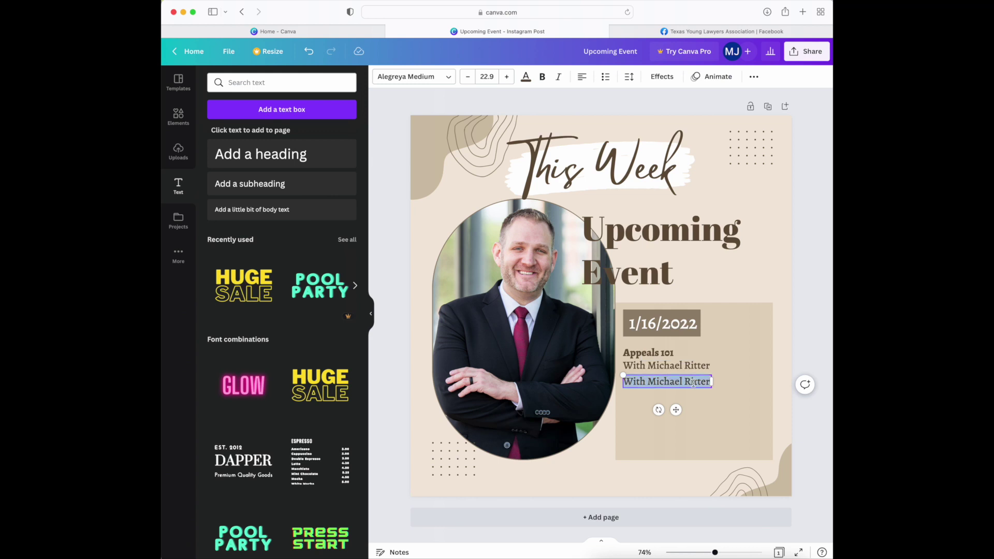
mouse_move(712, 382)
left_mouse_down()
mouse_move(722, 382)
mouse_move(701, 381)
left_mouse_up()
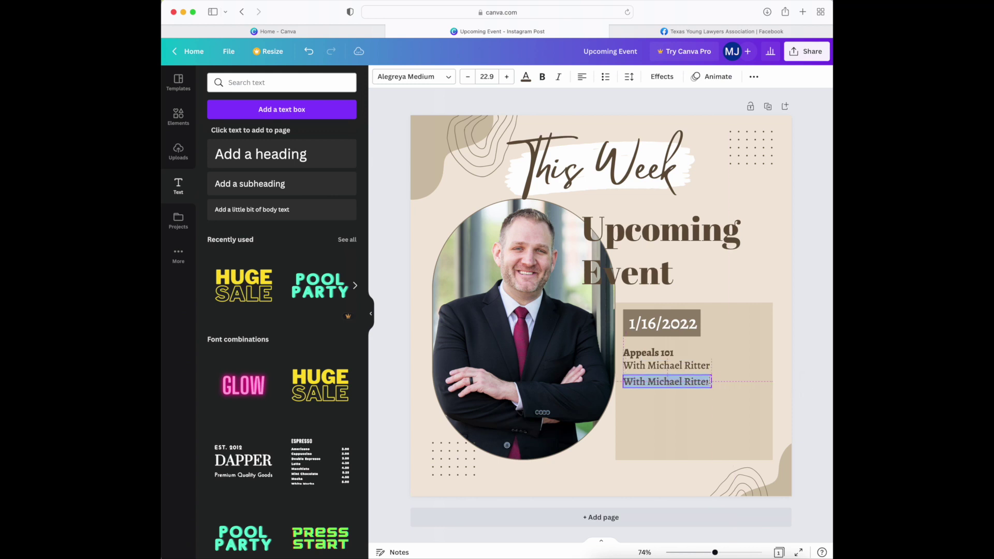
double_click(700, 381)
triple_click(700, 382)
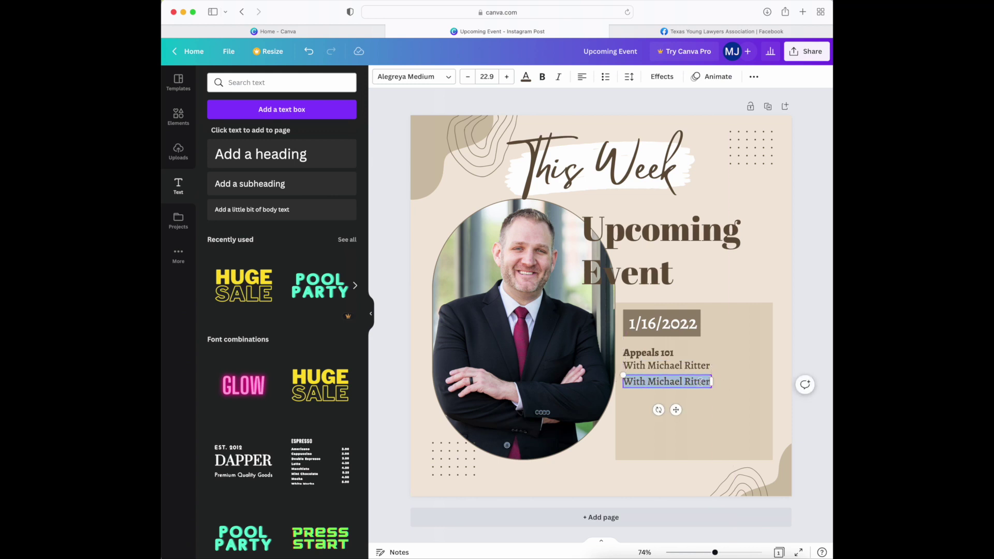
type("D")
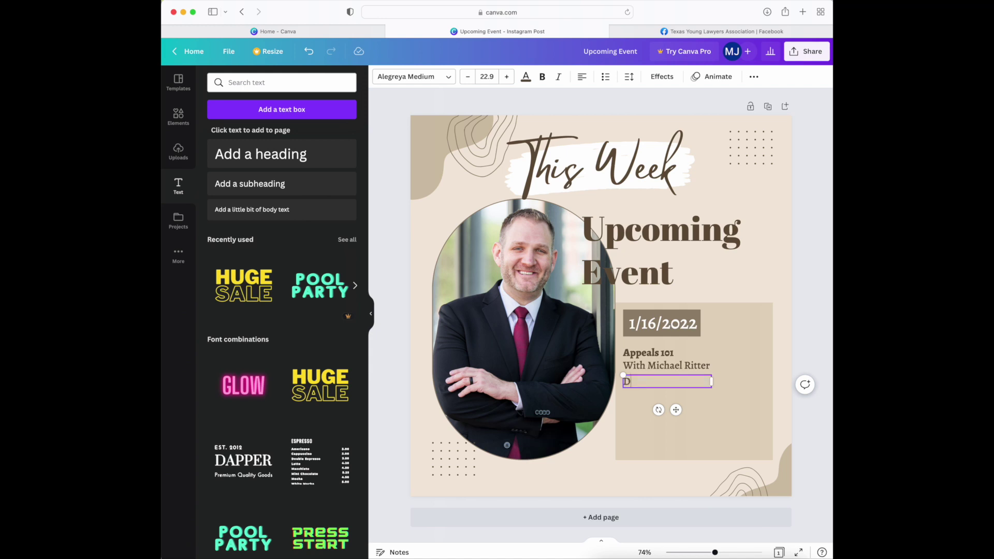
type("INSERT DESCRIPTION OF THE CLE ")
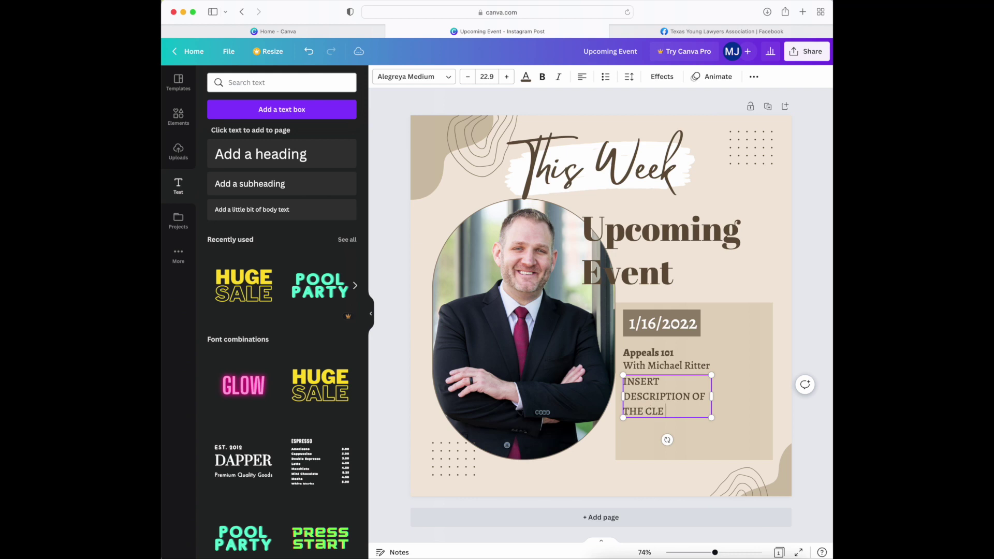
type("COURSE HERE")
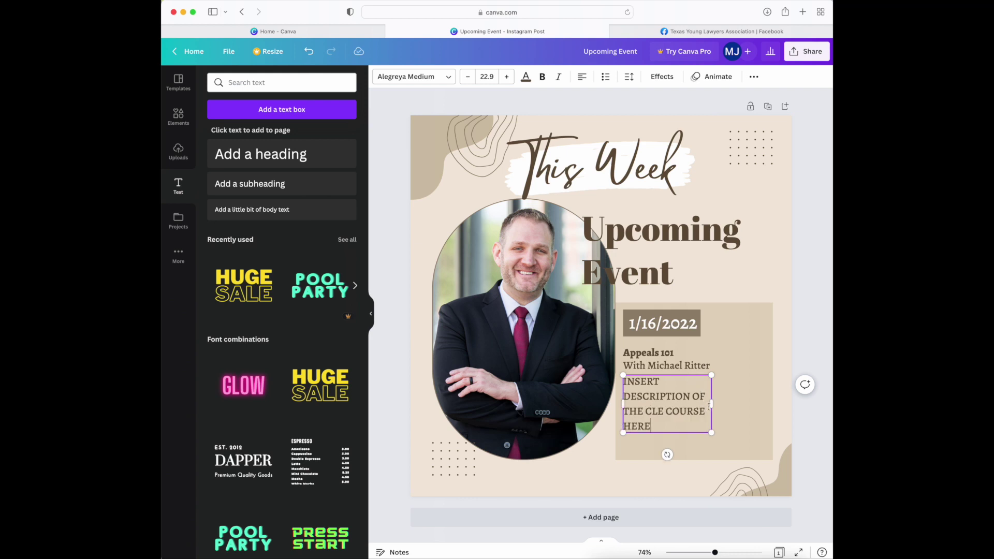
Step: Widen the description so it wraps onto two lines, and shorten the beige event box to fit
left_click_drag(712, 405, 750, 406)
left_click(763, 464)
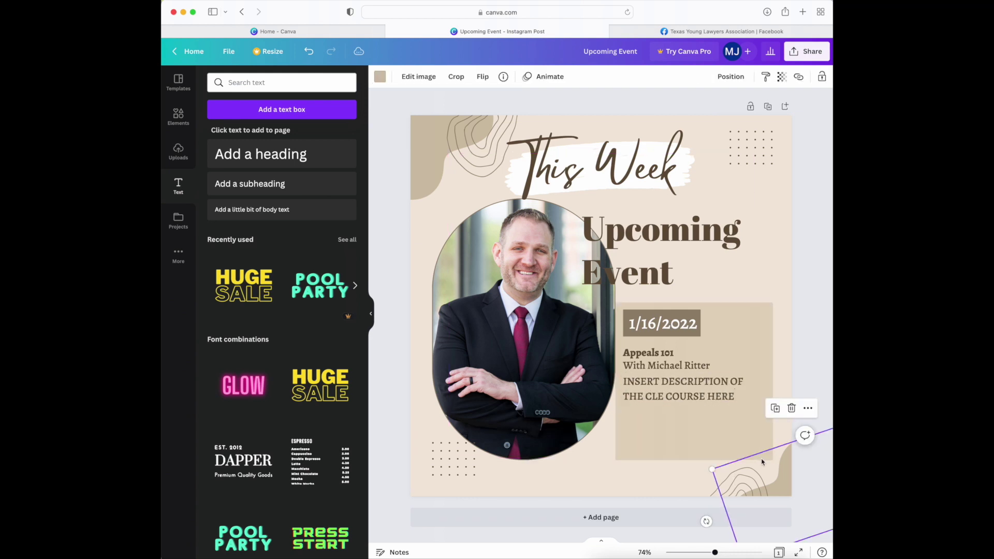
left_click(733, 449)
left_click_drag(694, 460, 694, 415)
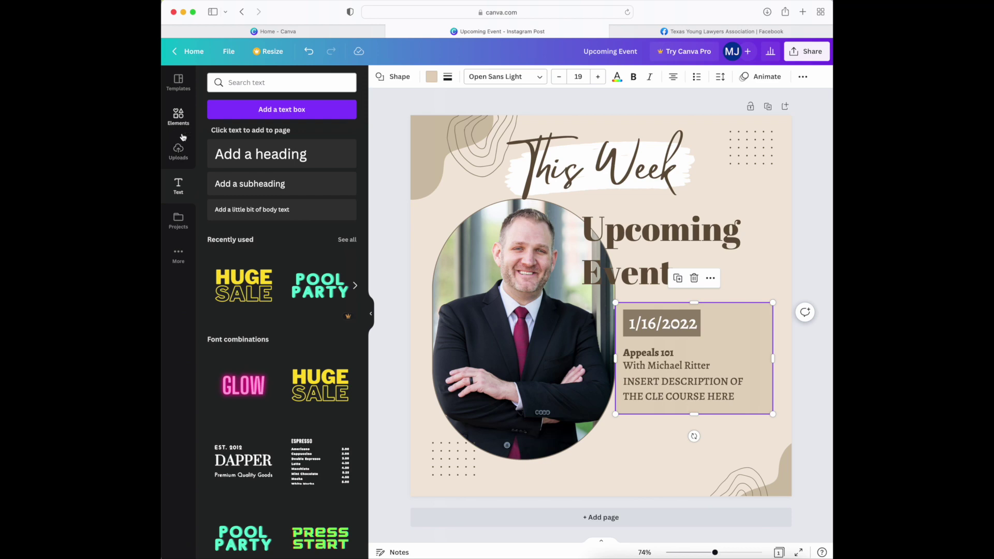
left_click(178, 152)
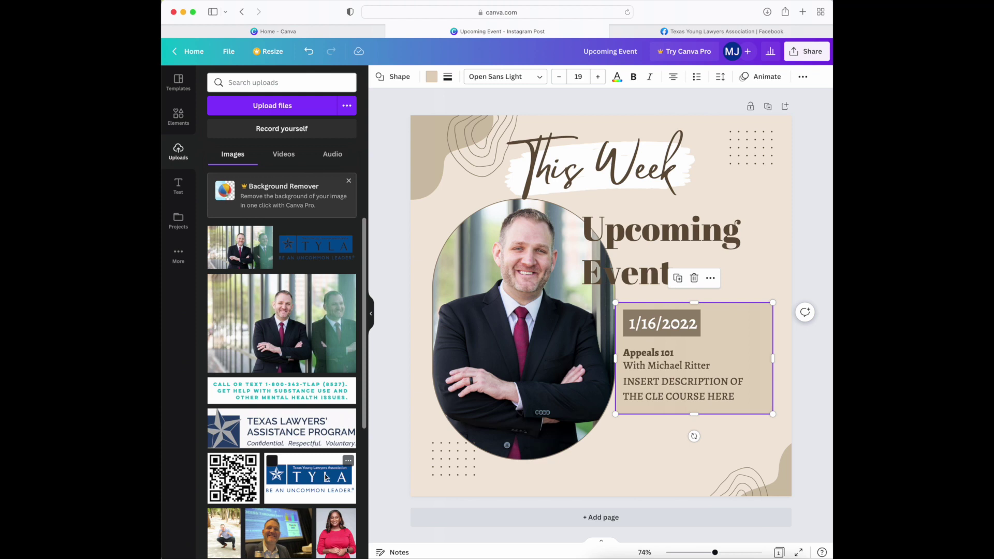
Step: Add the uploaded TYLA logo, shrink it, and place it below the event box at the lower right
left_click_drag(326, 477, 656, 439)
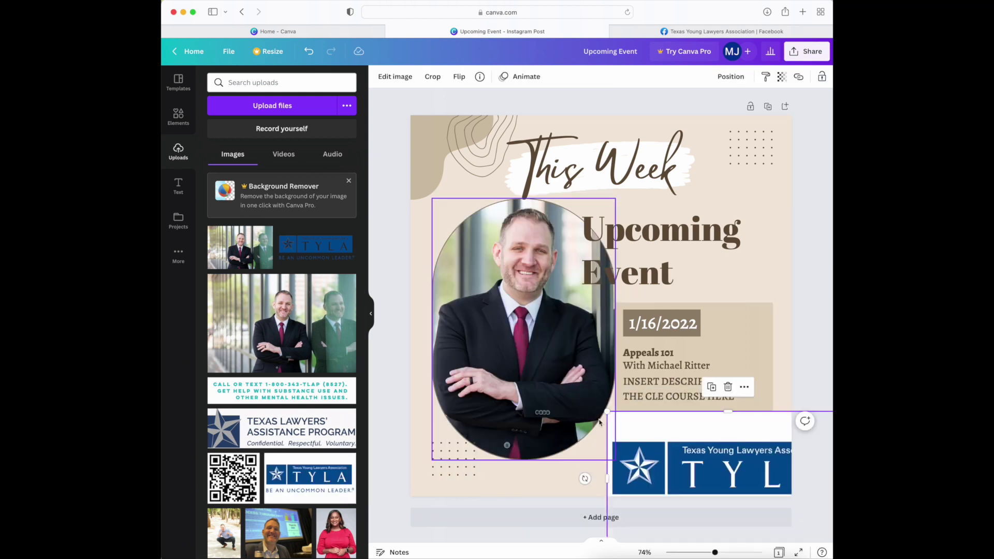
left_click_drag(599, 422, 672, 435)
left_click_drag(734, 442, 678, 440)
double_click(679, 440)
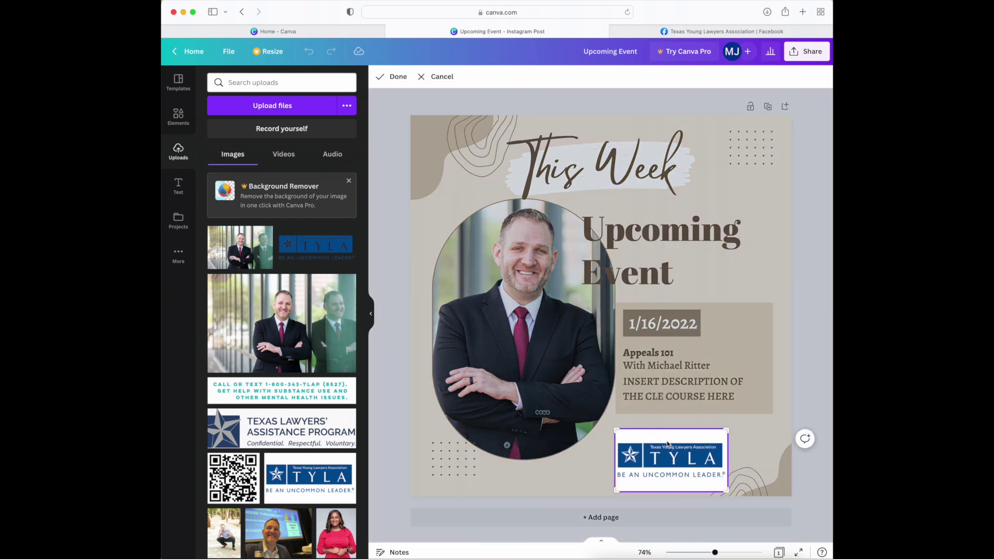
right_click(666, 444)
key("Escape")
right_click(671, 472)
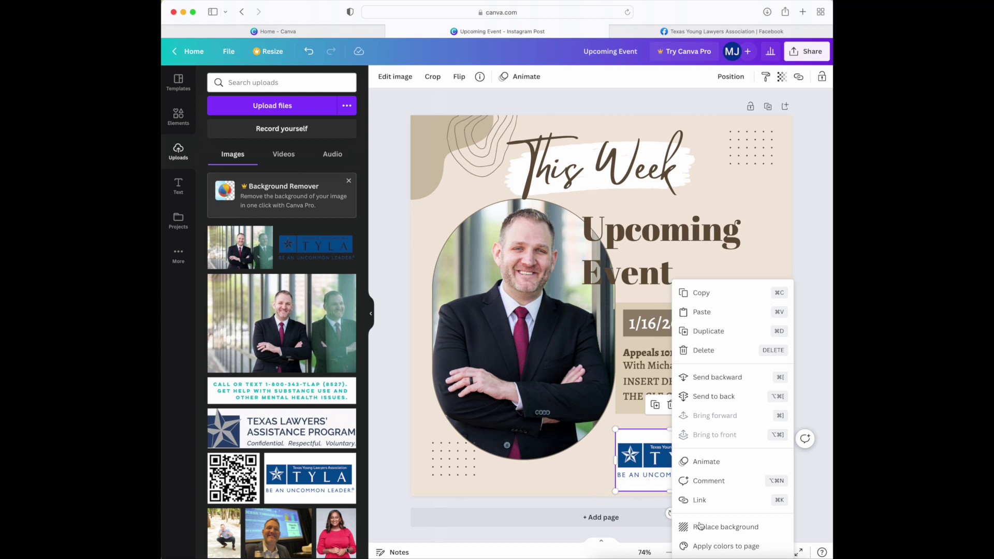
left_click(640, 480)
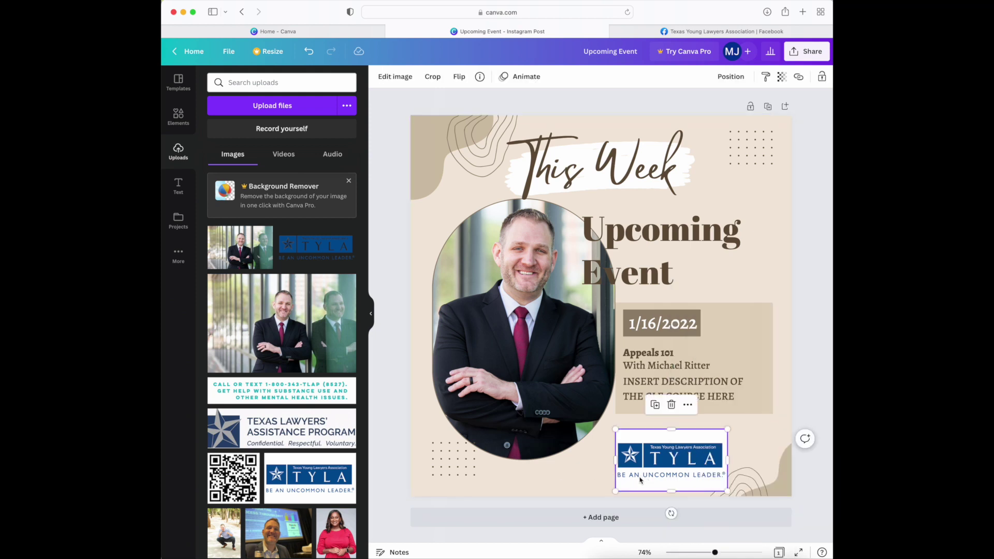
left_click(395, 76)
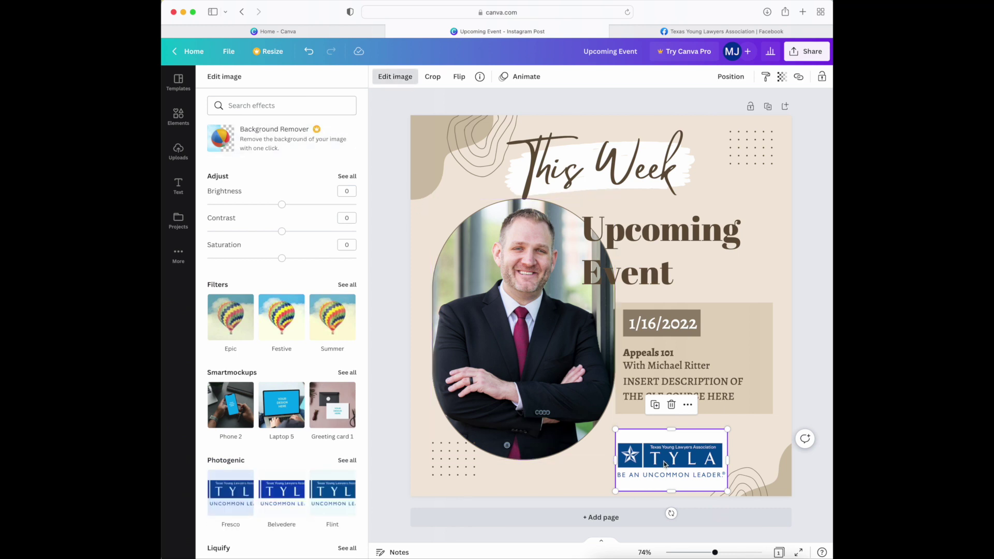
left_click(623, 477)
Step: Search Google for 'remove background photo' in a new tab and open the remove.bg site
key("super+t")
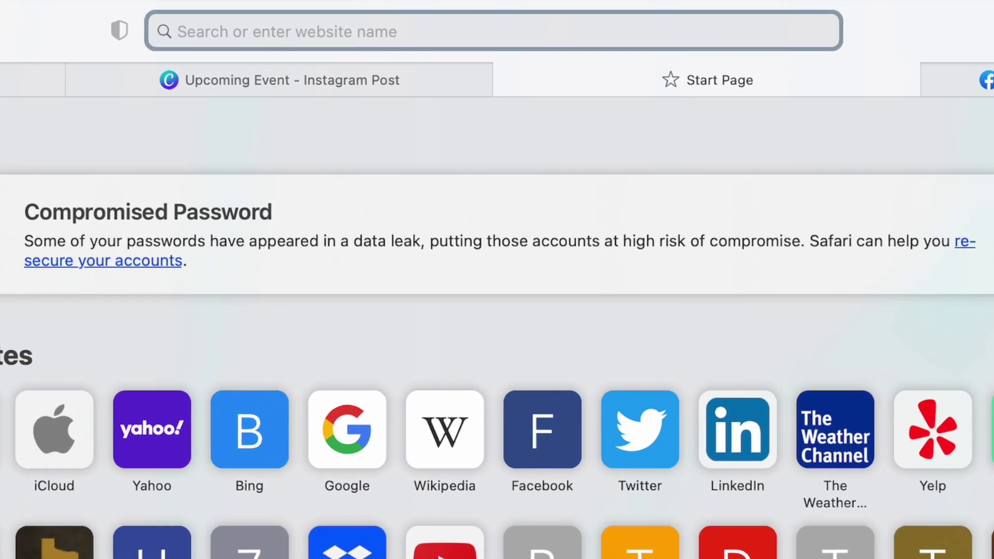
type("ackground photo")
key("Return")
type("\\")
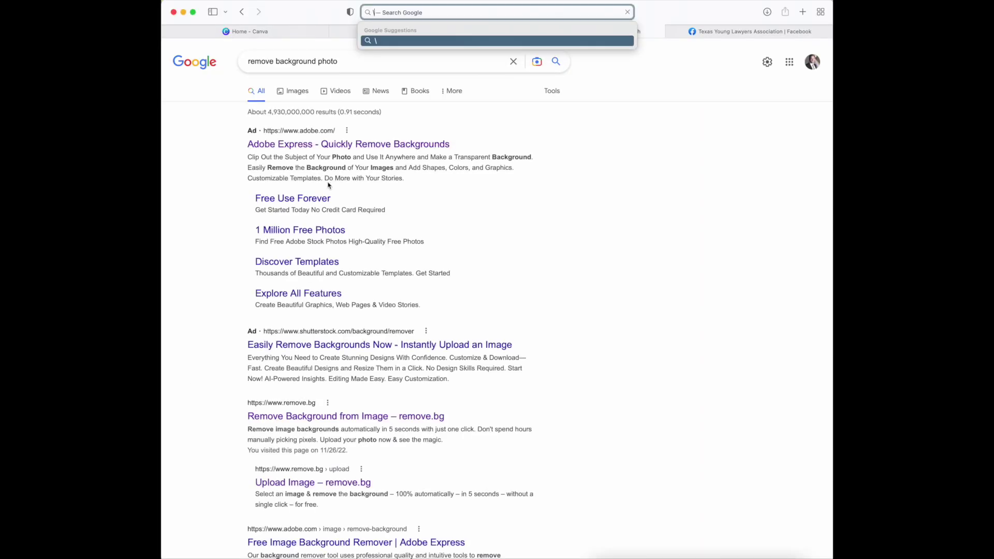
left_click(308, 417)
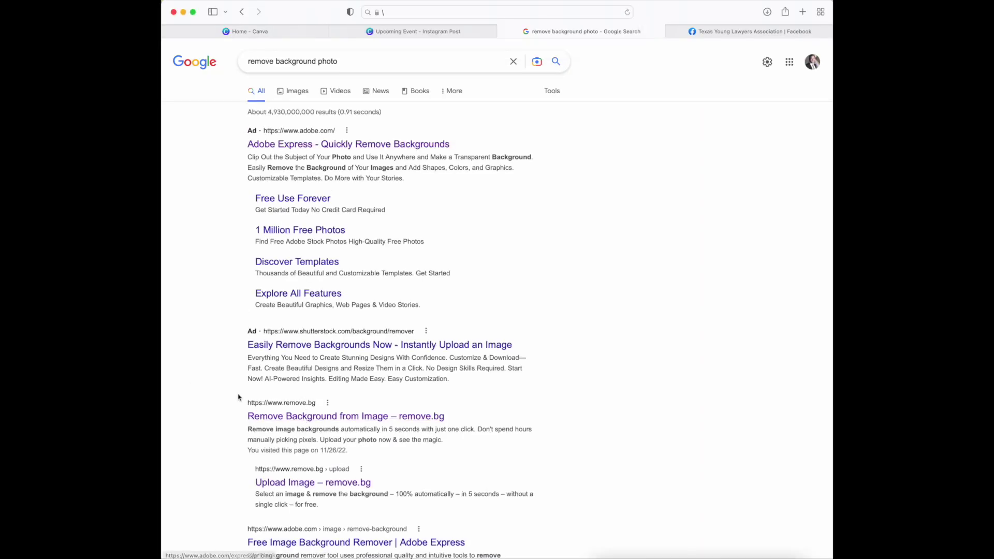
left_click(271, 415)
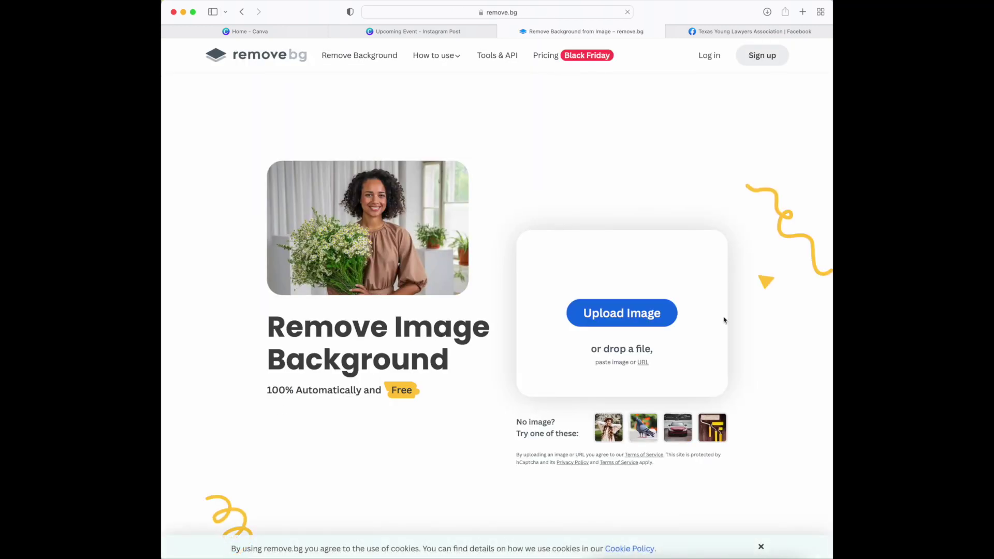
Step: Upload the TYLA logo file to remove.bg and download the transparent-background result
left_click(616, 320)
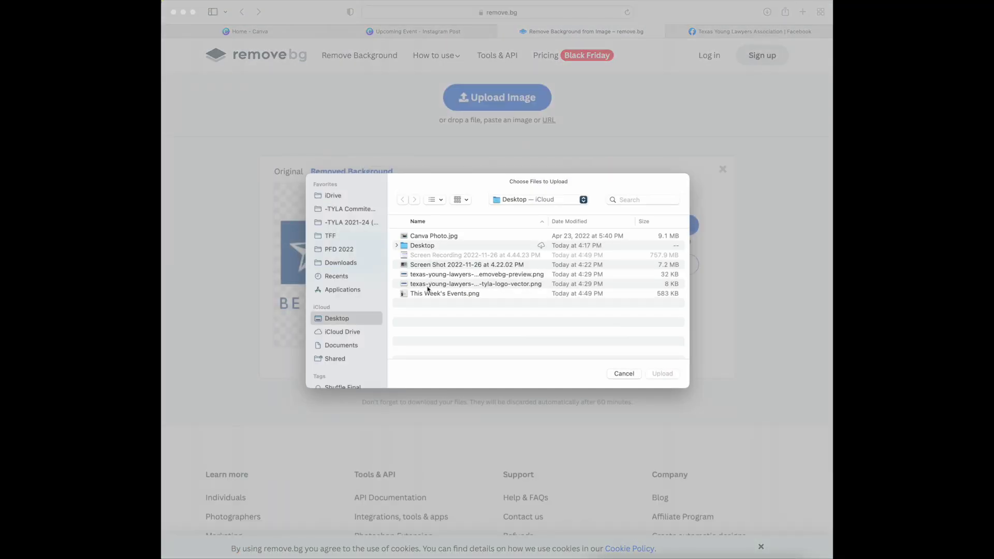
left_click(428, 285)
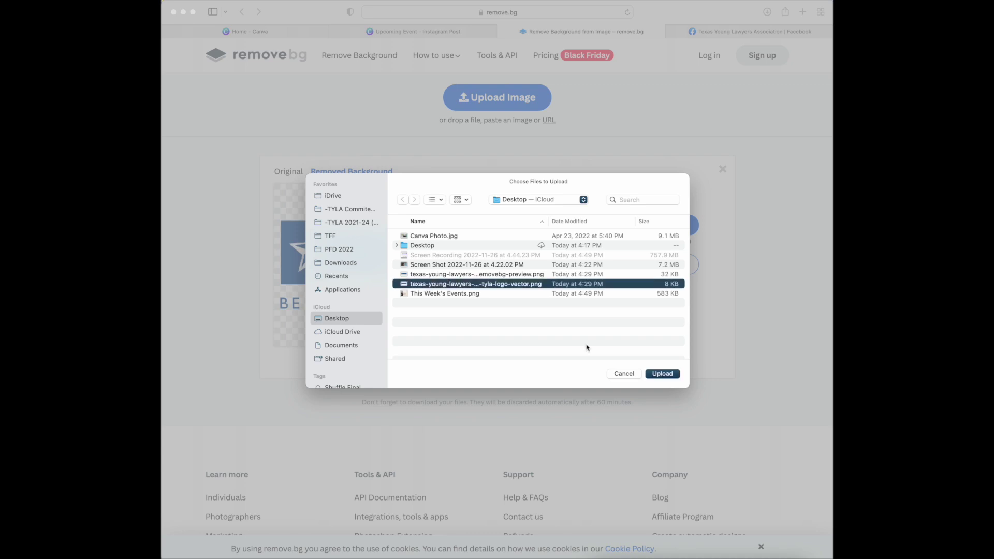
left_click(529, 276)
left_click(647, 376)
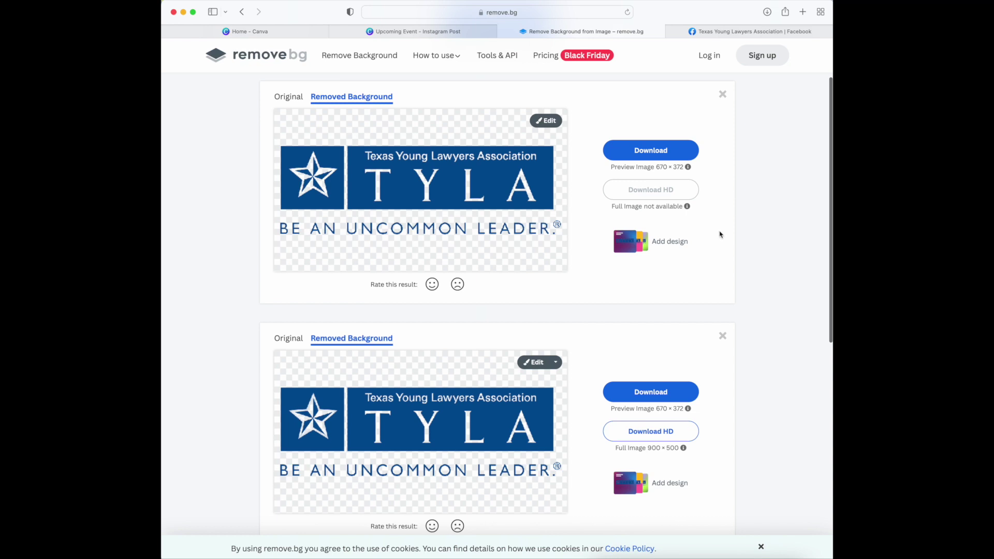
left_click(648, 392)
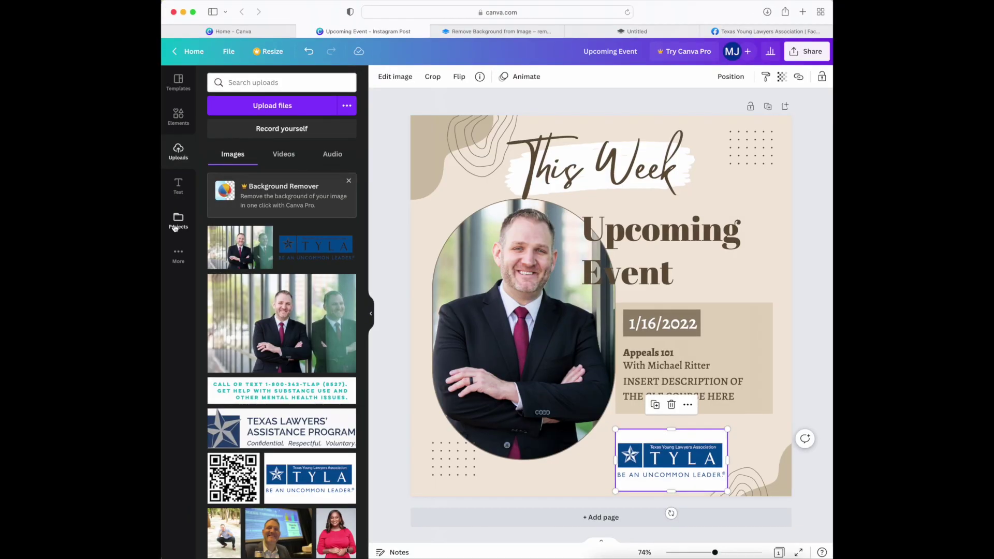
Step: Swap in the transparent TYLA logo, sized 332 × 185 and placed beneath the event box
left_click_drag(313, 239, 592, 469)
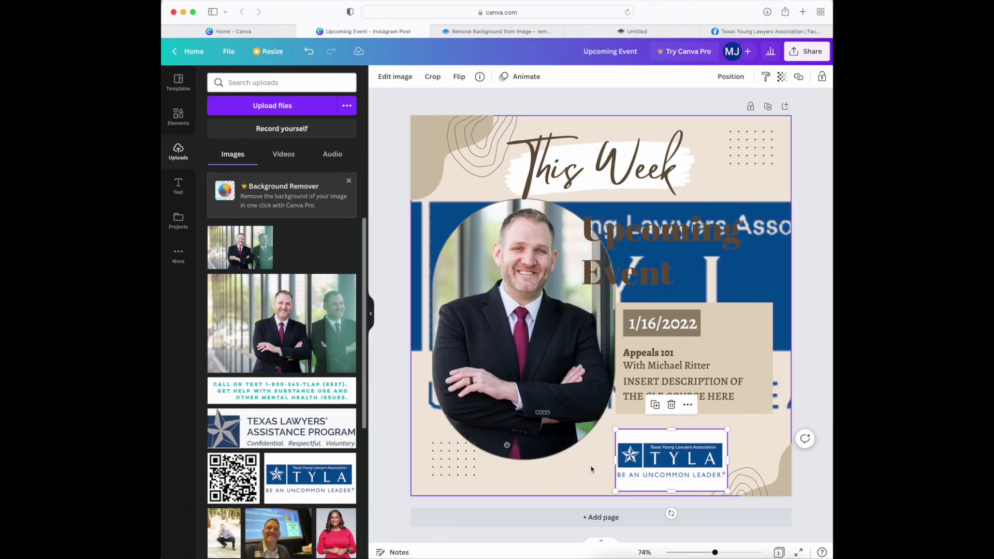
key("ctrl+z")
key("ctrl+z")
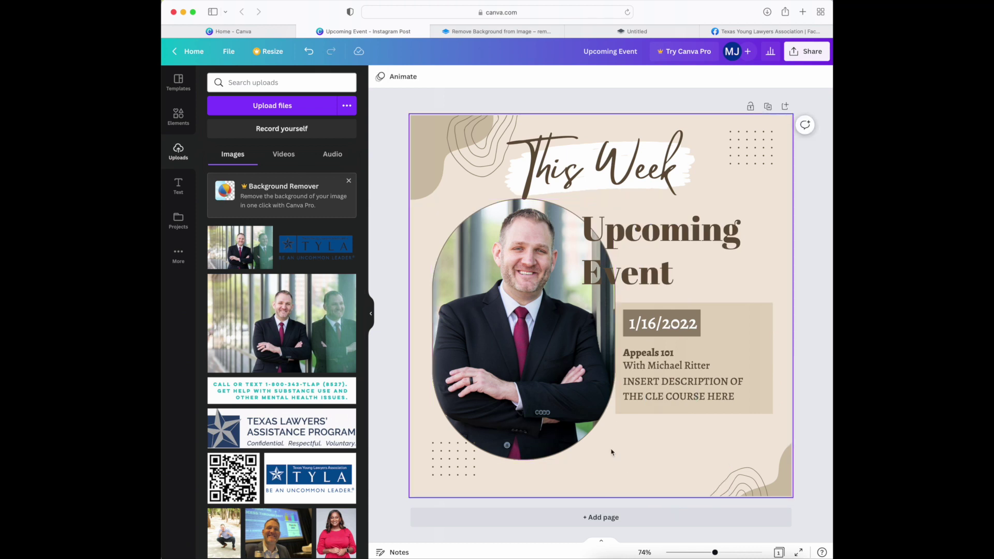
left_click_drag(284, 234, 601, 451)
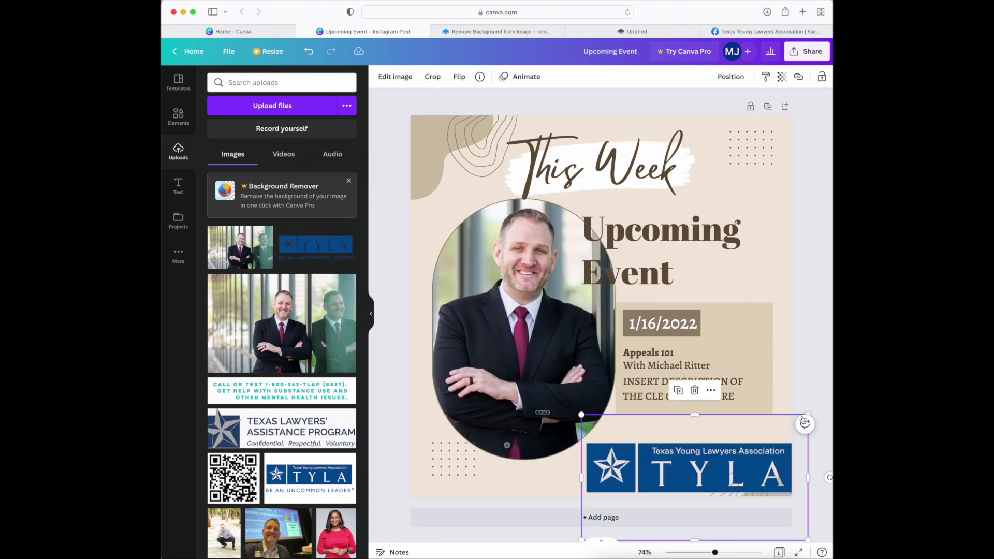
left_click_drag(807, 416, 723, 435)
left_click(806, 273)
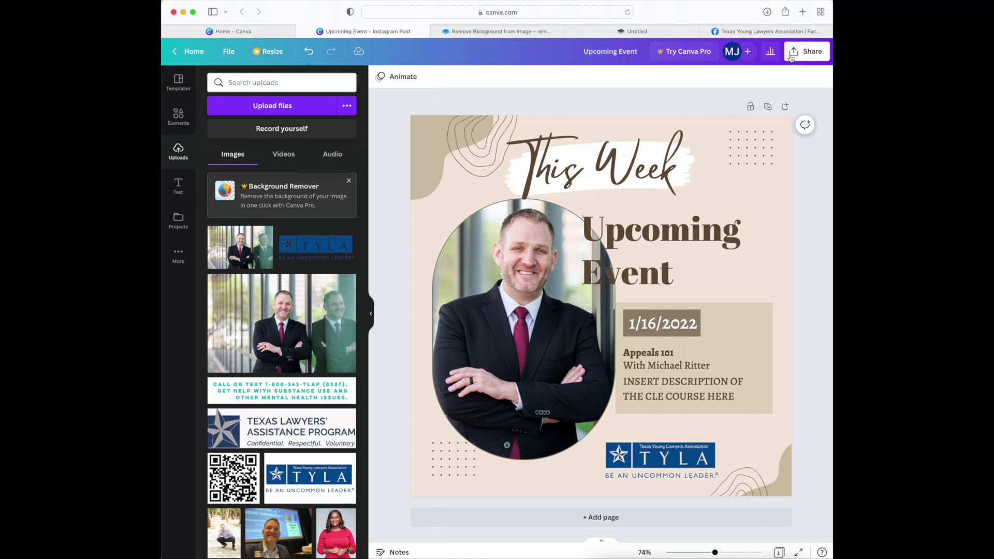
Step: Download the design with PNG as the file type, producing Upcoming Event.png
left_click(791, 59)
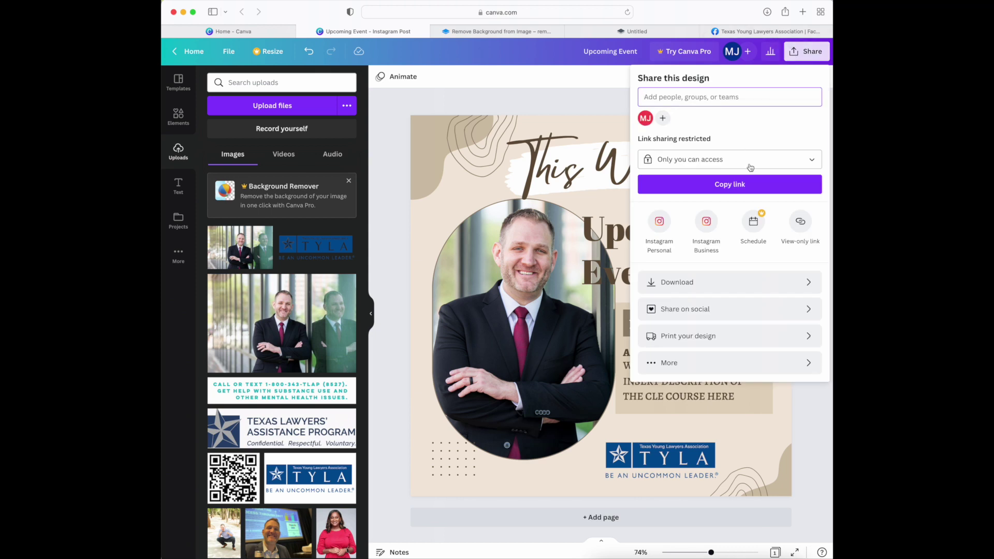
left_click(697, 284)
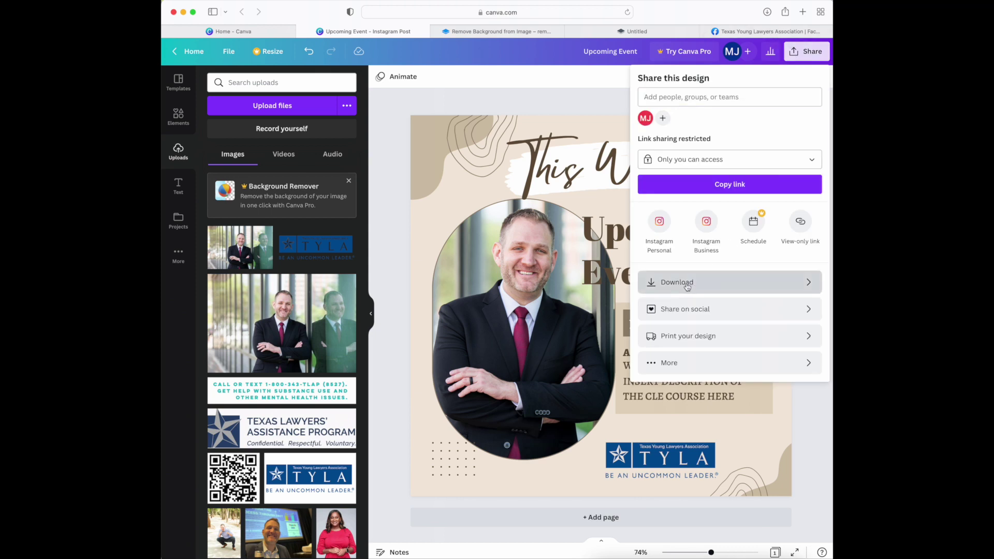
left_click(769, 120)
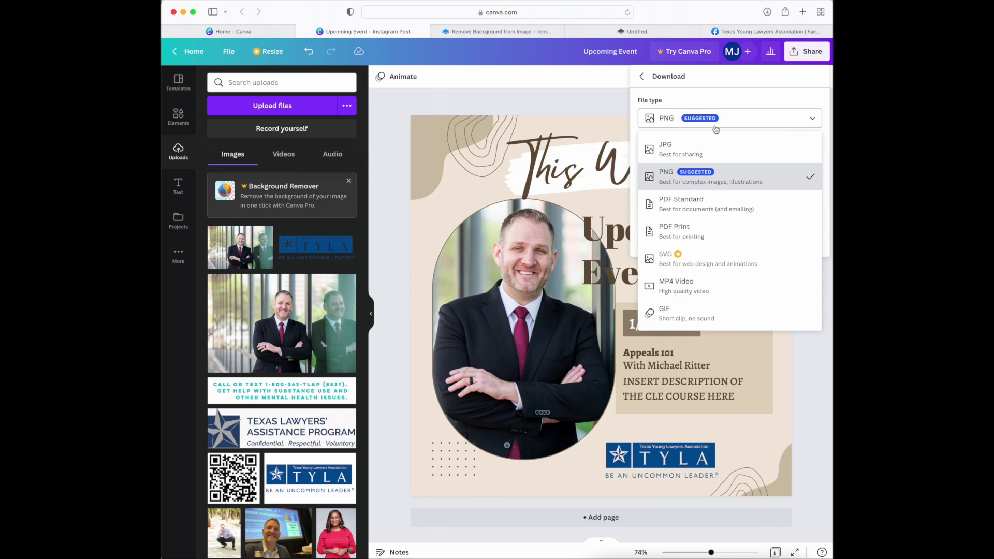
left_click(674, 175)
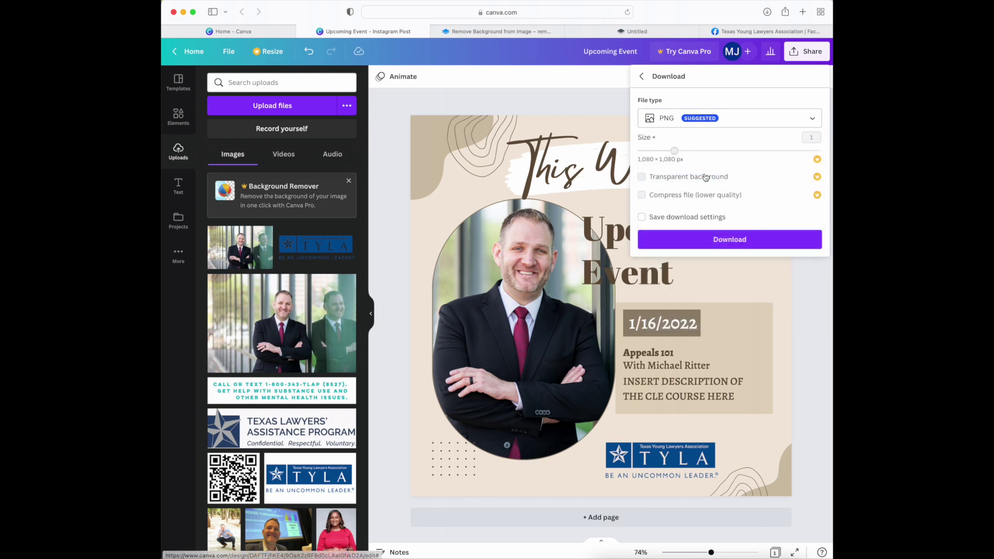
left_click(724, 241)
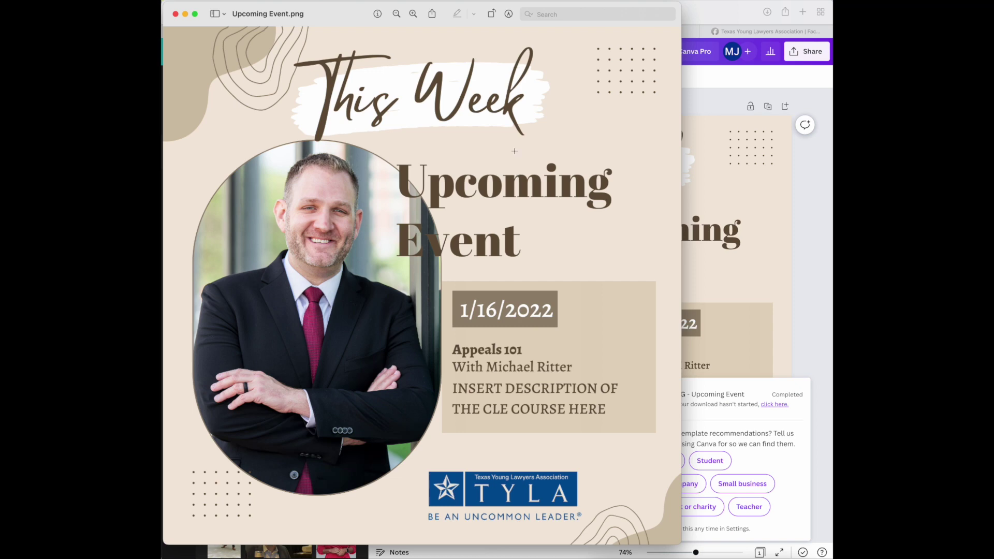
Step: Close the Upcoming Event.png preview, check recent downloads, and return to the Texas Young Lawyers Association Facebook page
key("cmd+w")
left_click(767, 12)
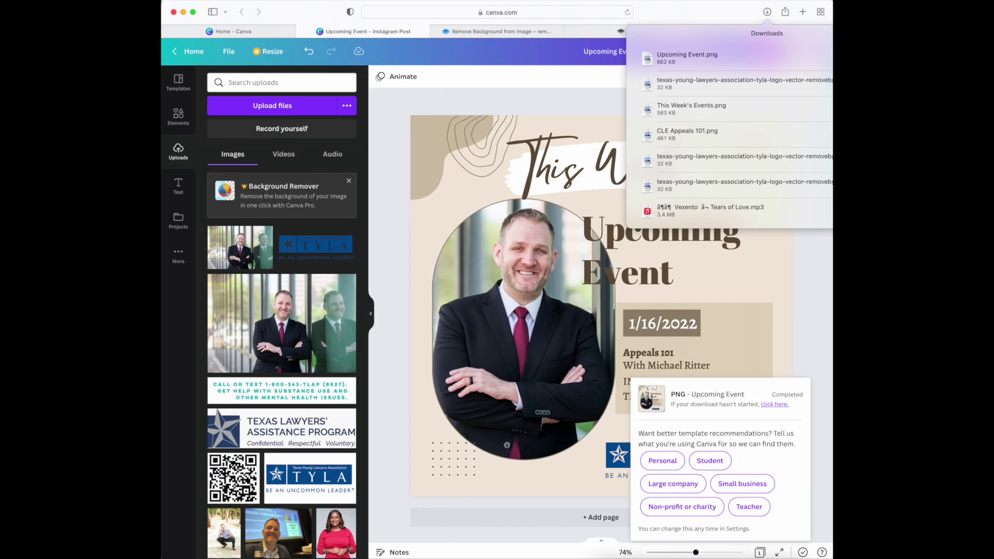
left_click(717, 21)
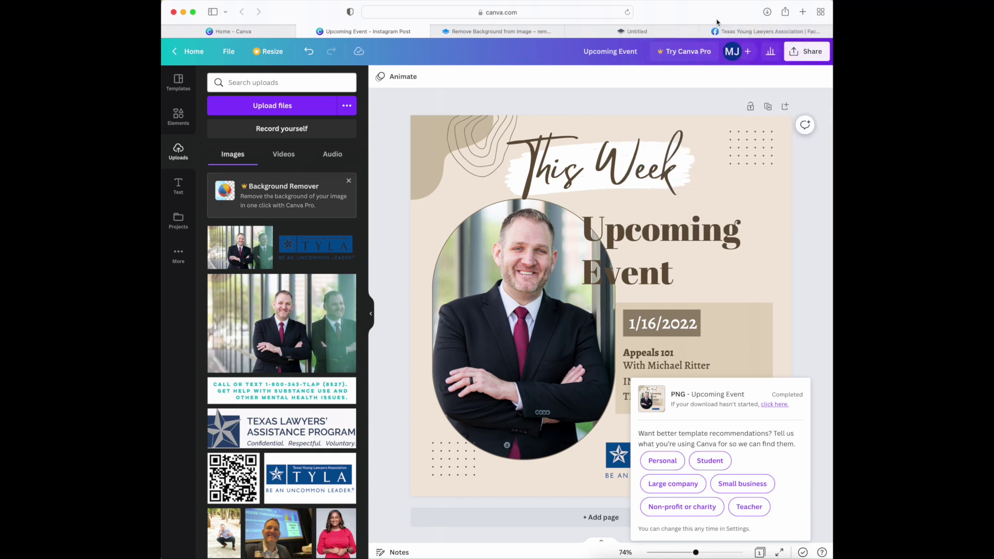
left_click(746, 32)
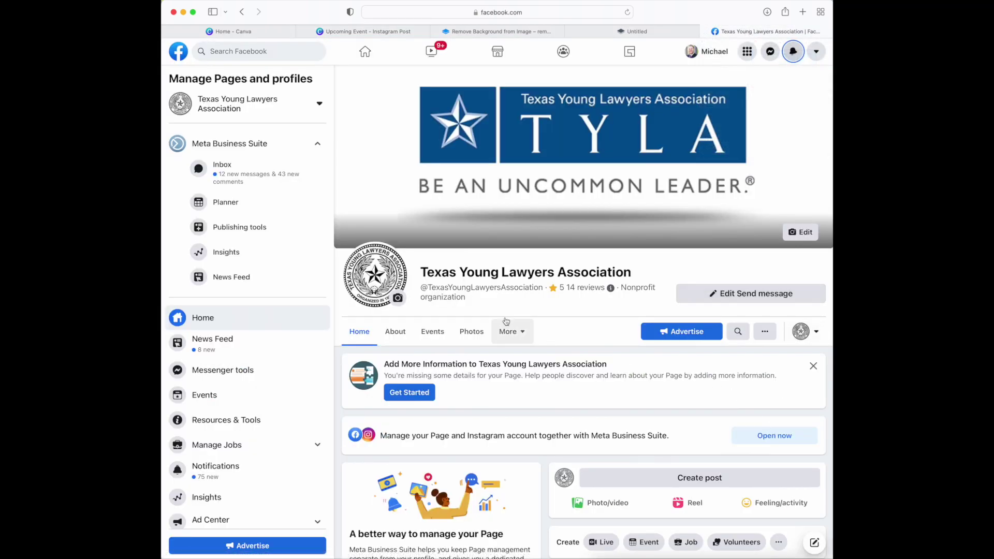
Step: Start a 'See info about our next CLE!' page post, removing the old CLE image for the Upcoming Event graphic
scroll(653, 354, "down", 5)
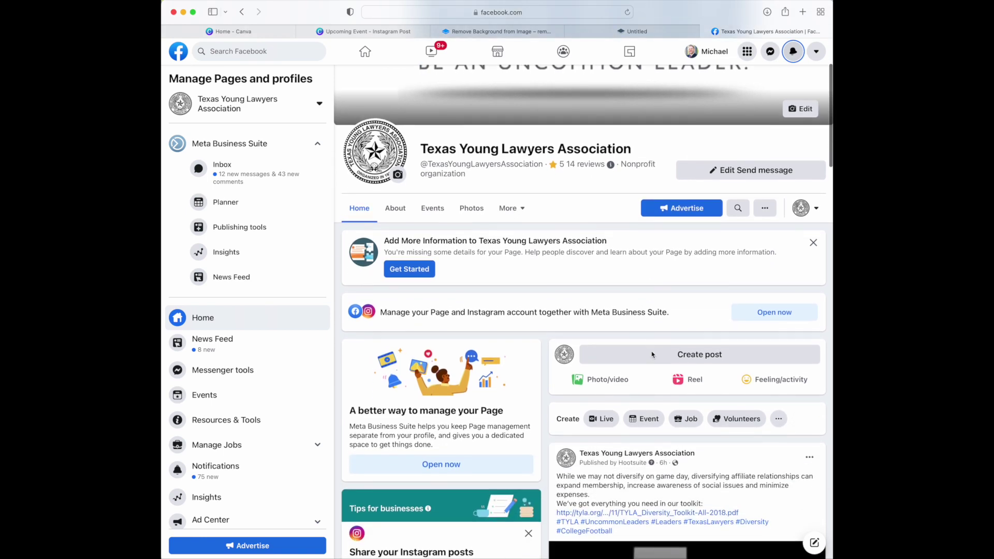
left_click(652, 354)
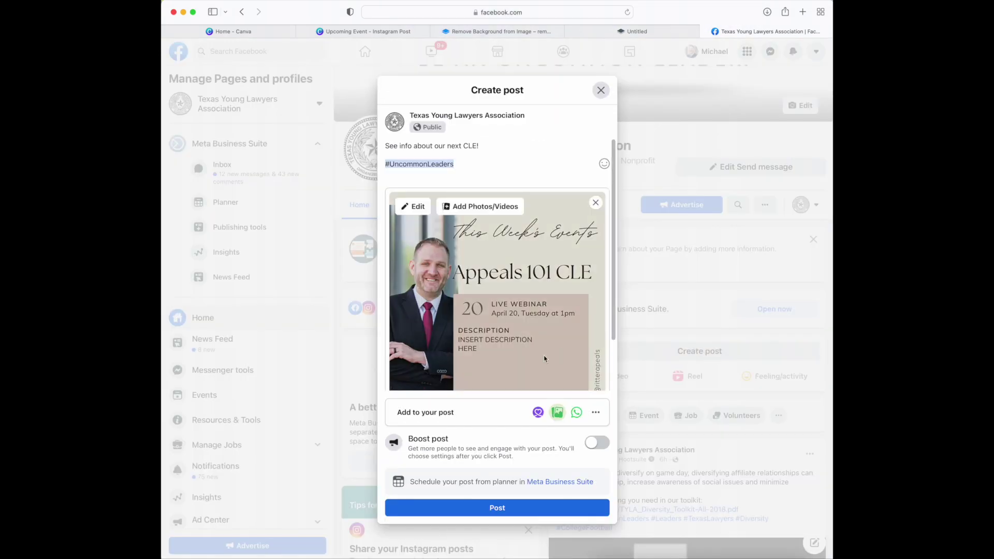
left_click(595, 203)
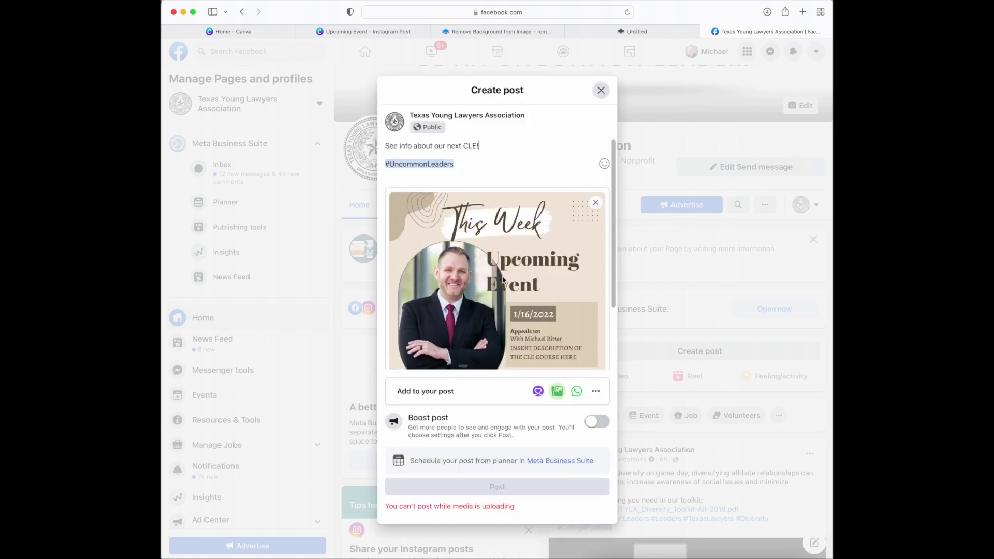
mouse_move(534, 223)
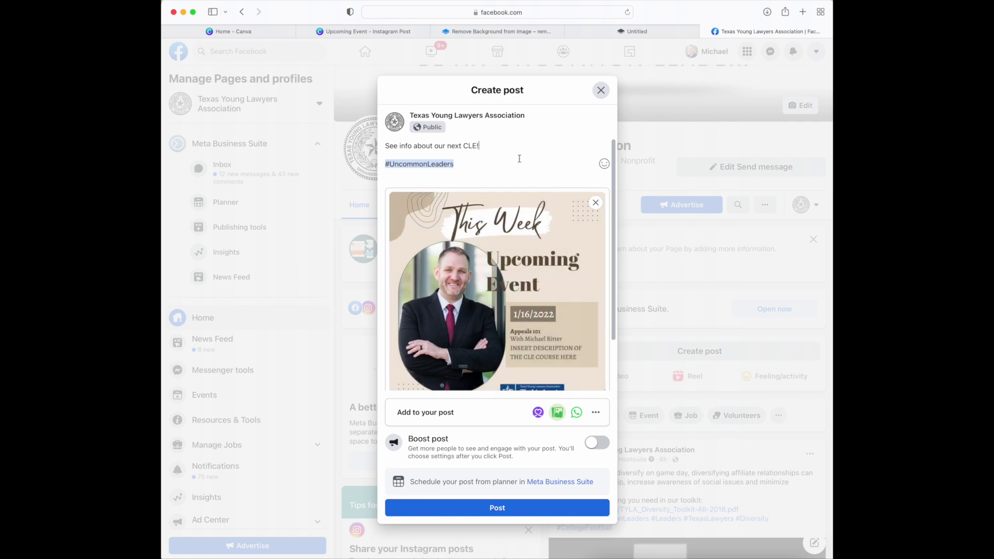
scroll(510, 155, "down", 2)
scroll(512, 165, "down", 2)
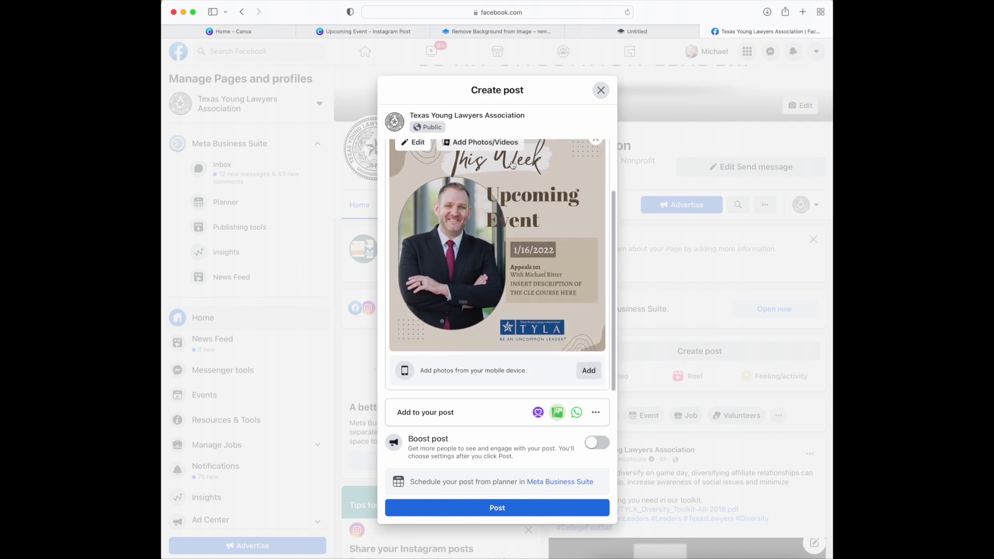